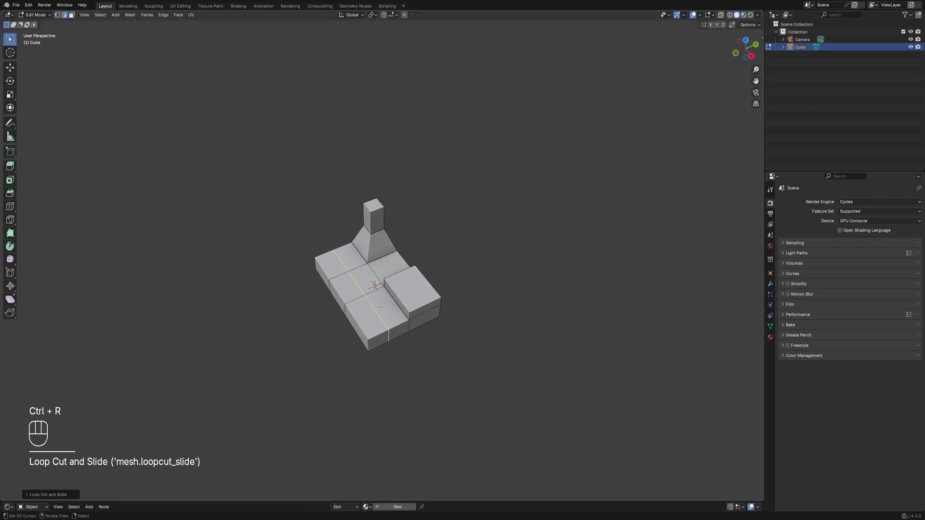
Add a horizontal loop cut around the sides of the base slab and extrude a lower side face at the near corner outward
scroll(485, 302, "up", 3)
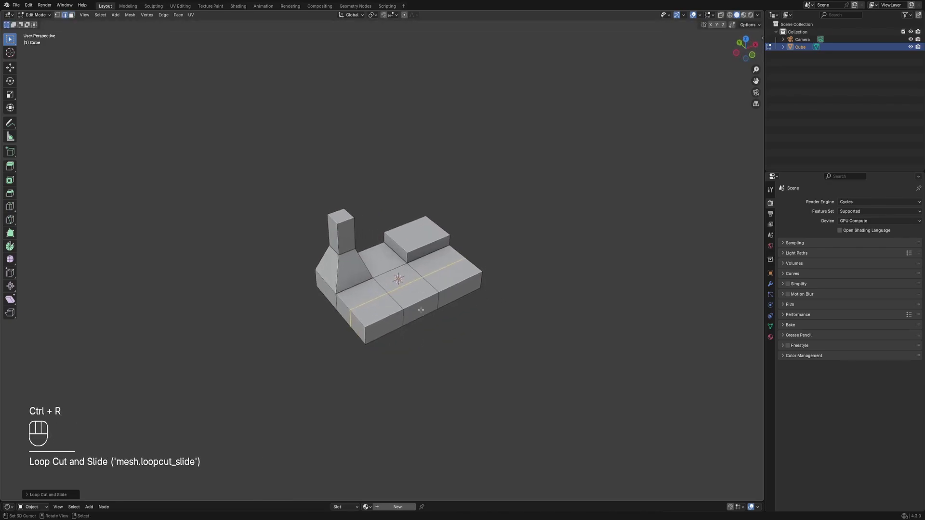
key("ctrl+r")
left_click(409, 327)
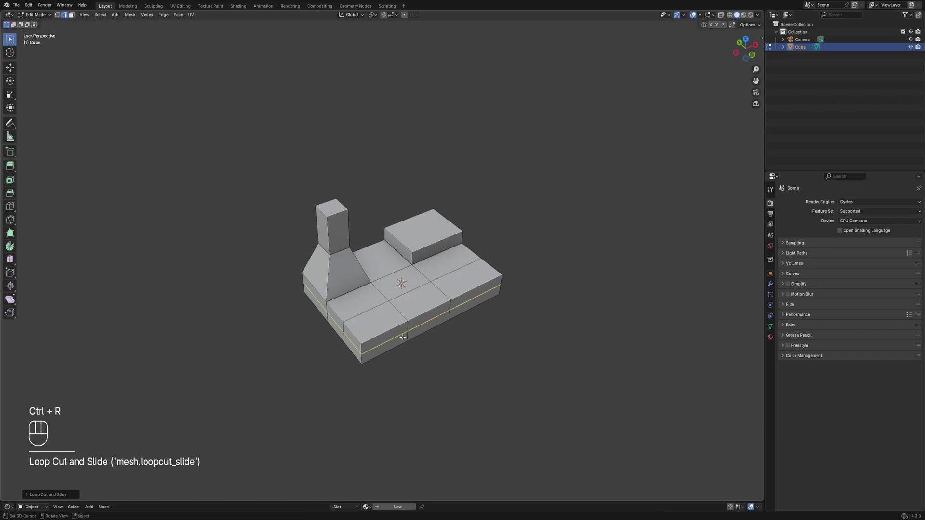
key("3")
left_click(385, 347)
key("e")
left_click(413, 352)
key("Tab")
Add a loop cut running through the tower and extrude the lower side face beneath the tower outward by about 0.08 m
scroll(431, 242, "down", 4)
middle_click_drag(430, 243, 505, 258)
scroll(482, 270, "up", 3)
key("Tab")
mouse_move(386, 327)
middle_mouse_down()
mouse_move(417, 305)
mouse_move(375, 241)
mouse_move(374, 324)
middle_mouse_up()
key("ctrl+r")
left_click(374, 239)
key("3")
left_click(390, 327)
key("e")
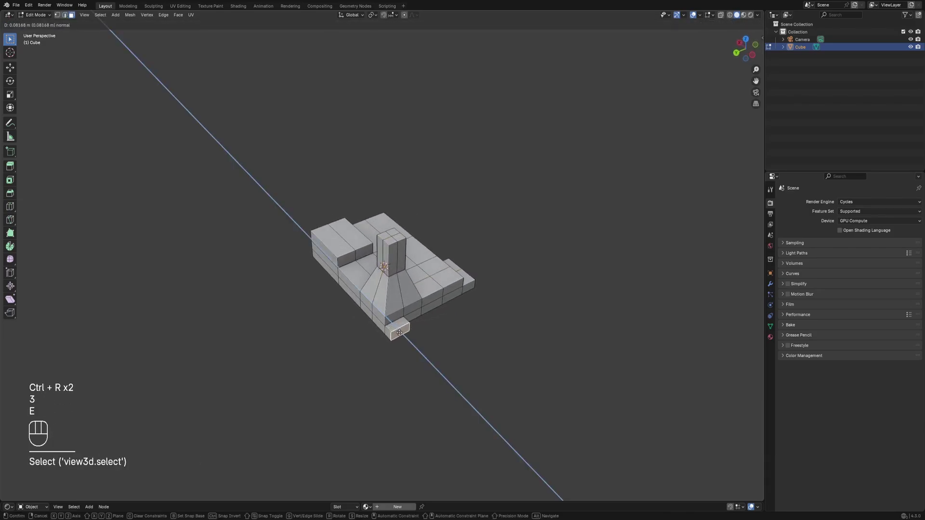
key("Tab")
Add a centred loop cut through the raised block on the base slab and clear the selection
middle_click_drag(625, 290, 444, 234)
key("Tab")
key("ctrl+r")
left_click(443, 236)
right_click(443, 236)
key("alt+a")
Inset the tower's top faces by about 0.04 m and extrude them upward into a short, narrower tier
middle_click_drag(324, 318, 440, 366)
key("3")
left_click(413, 304, "ctrl+shift")
scroll(433, 308, "up", 2)
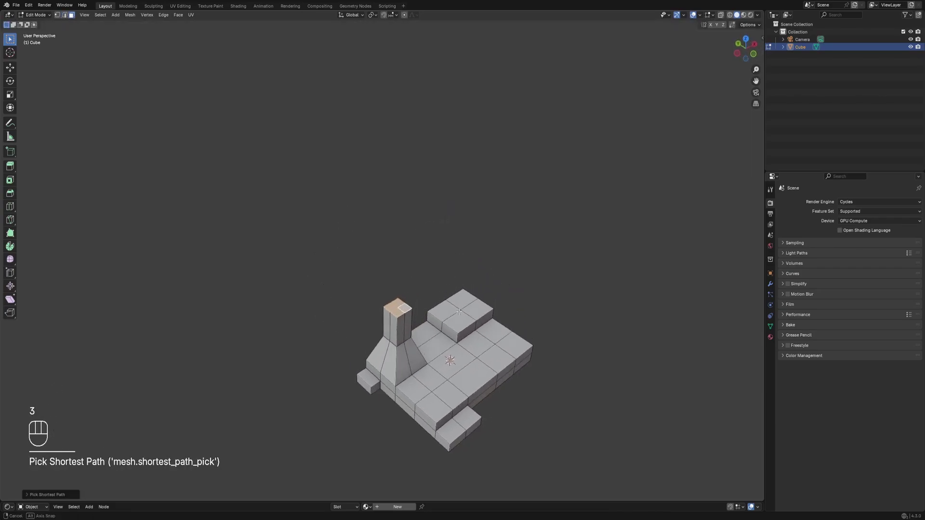
key("i")
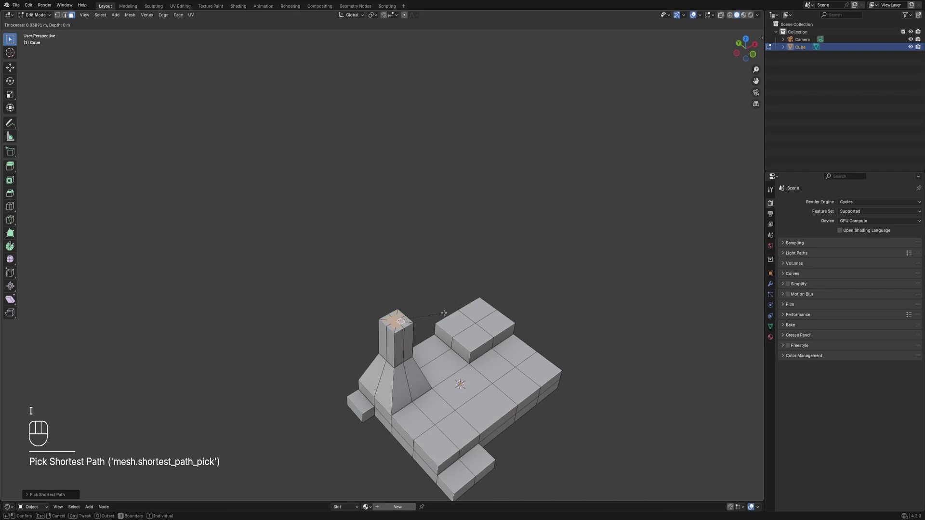
left_click(443, 313)
key("e")
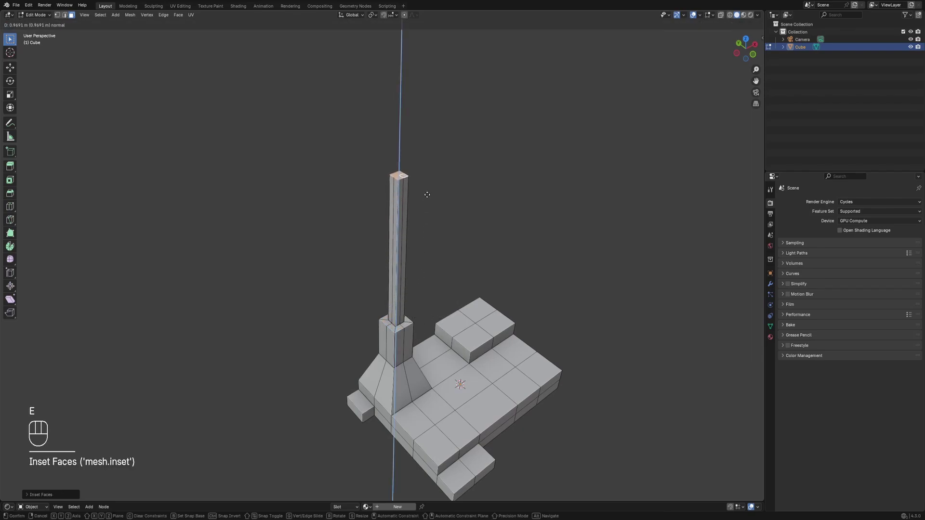
left_click(422, 303)
Inset the top faces of the narrow tier and scale the inset faces along the Y axis
scroll(429, 294, "up", 4)
key("i")
left_click(499, 306)
middle_click_drag(482, 316, 515, 188)
middle_click_drag(516, 188, 478, 184)
scroll(508, 291, "up", 2)
middle_click_drag(486, 231, 556, 244)
key("s")
key("y")
left_click(502, 289)
Extrude the inset faces straight up into a long, thin mast
scroll(501, 287, "down", 7)
scroll(462, 275, "up", 4)
mouse_move(424, 289)
middle_mouse_down()
mouse_move(392, 297)
mouse_move(424, 292)
middle_mouse_up()
scroll(421, 291, "down", 4)
key("e")
left_click(432, 125)
Add a loop cut around the mast and slide it close to the mast's tip
middle_click_drag(432, 127, 454, 238, "shift")
scroll(455, 237, "up", 2)
key("ctrl+r")
left_click(408, 241)
left_click(408, 154)
Select the ring of side faces at the mast's tip and thicken it outward with Inset at zero thickness and about 0.009 m depth
key("3")
left_click(406, 197, "alt")
middle_click_drag(407, 197, 448, 250)
scroll(493, 260, "up", 4)
scroll(493, 260, "down", 2)
scroll(458, 238, "up", 4)
key("i")
key("s")
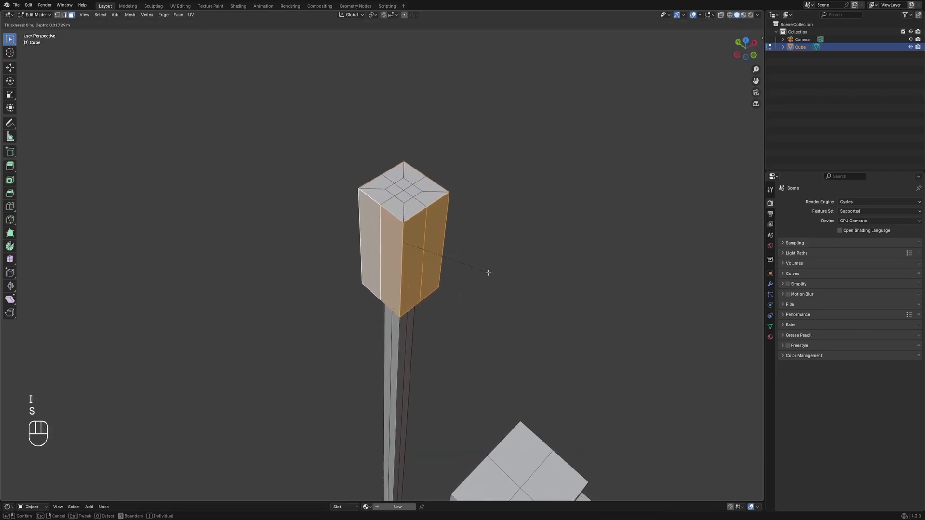
key("s")
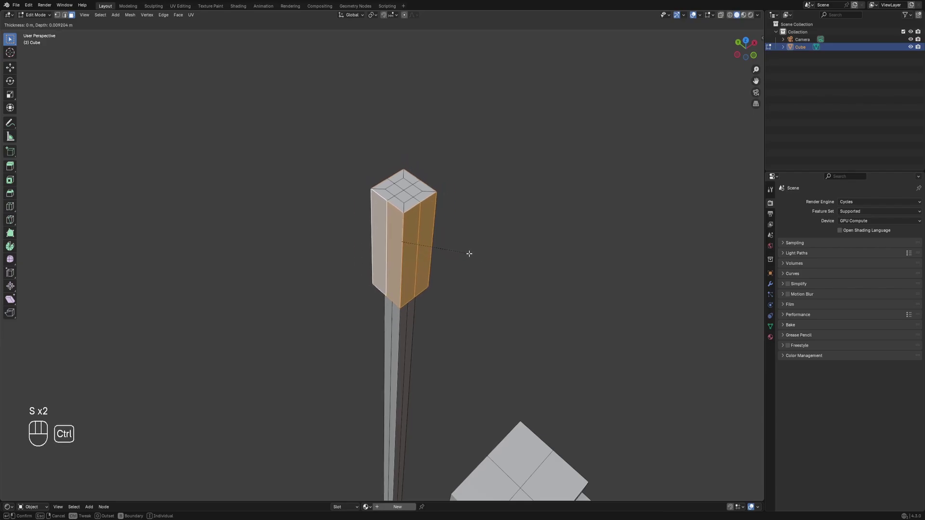
left_click(469, 254)
key("Tab")
Add four evenly spaced loop cuts along the mast and one centred loop cut around its thickened tip
scroll(473, 281, "down", 9)
middle_click_drag(443, 325, 429, 198, "shift")
middle_click_drag(429, 199, 457, 271)
key("Tab")
key("alt+a")
key("ctrl+r")
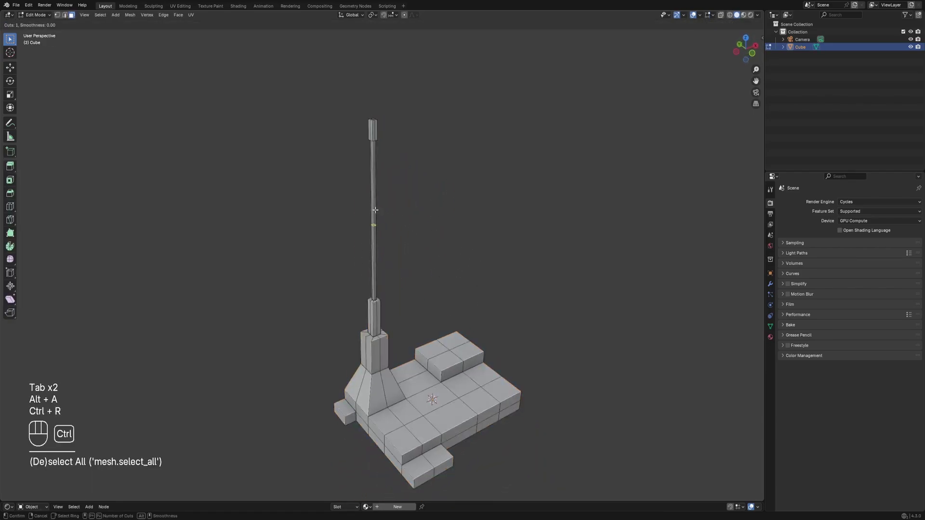
left_click(374, 210)
right_click(375, 211)
key("alt+a")
key("ctrl+r")
left_click(373, 129)
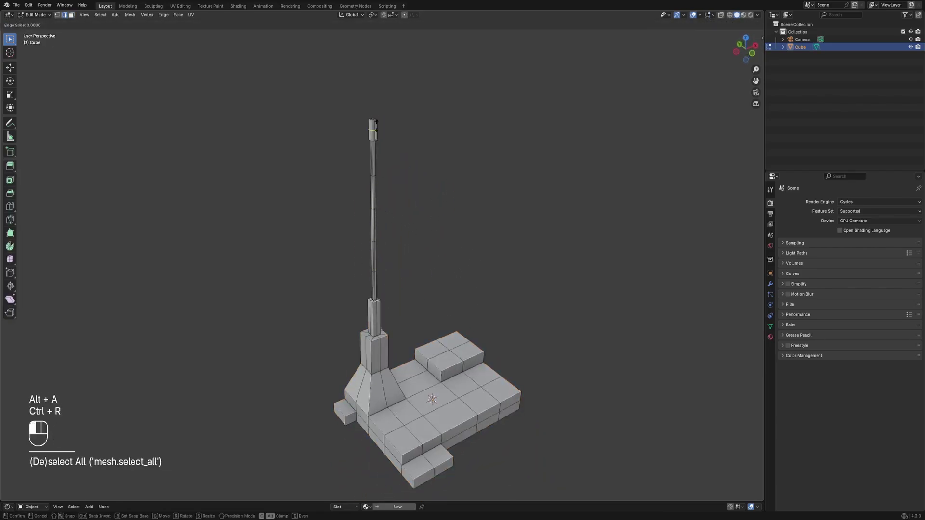
right_click(373, 129)
Add a centred loop cut around the tower's square block and another around its tapered foot
key("ctrl+r")
left_click(369, 352)
key("ctrl+r")
left_click(373, 392)
right_click(374, 391)
key("a")
scroll(549, 316, "down", 3)
key("alt+a")
Select the whole mesh in Edit Mode and unwrap it with Cube Projection
middle_click_drag(549, 316, 403, 342)
key("Tab")
key("Tab")
key("a")
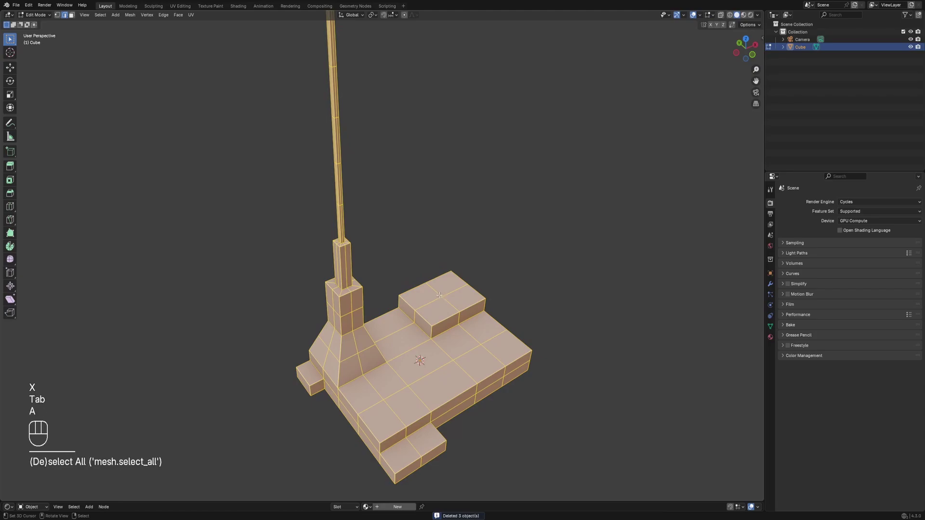
scroll(439, 294, "down", 2)
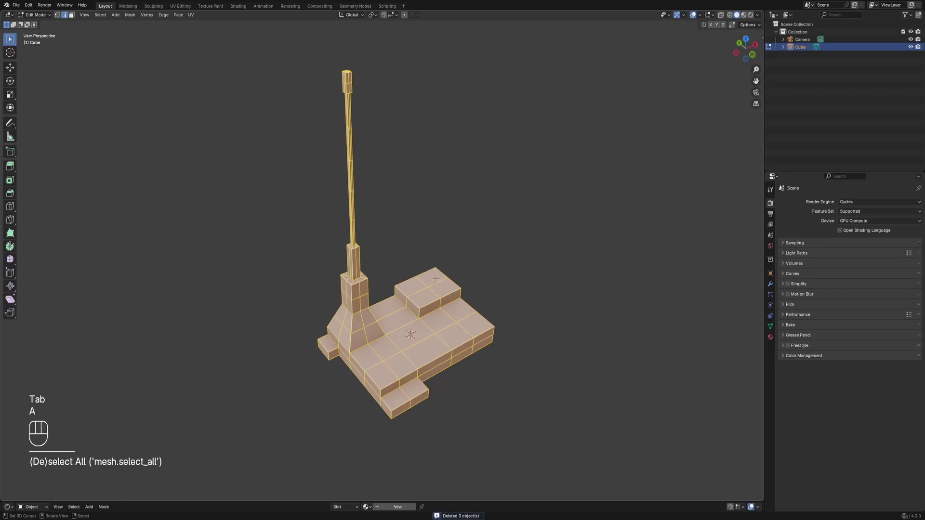
key("u")
mouse_move(435, 279)
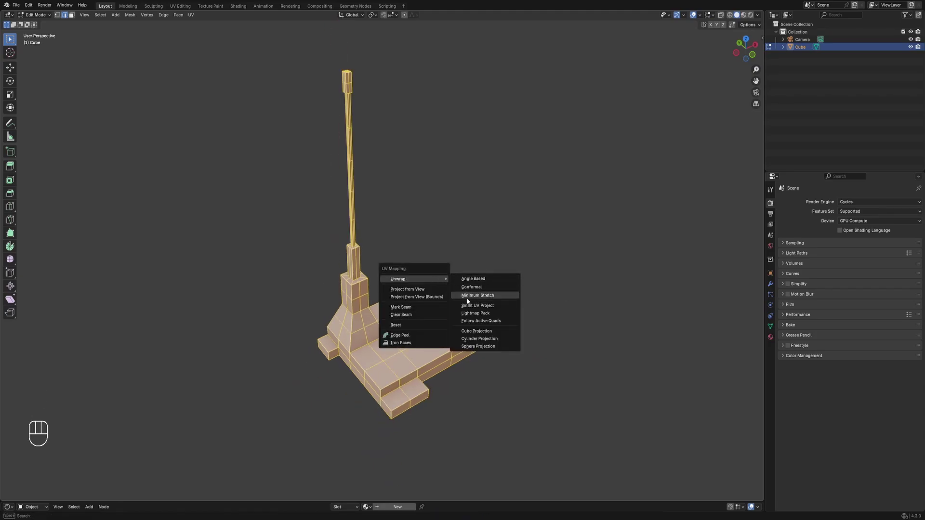
left_click(473, 332)
middle_click_drag(473, 332, 473, 324)
scroll(473, 324, "down", 4)
scroll(437, 494, "up", 2)
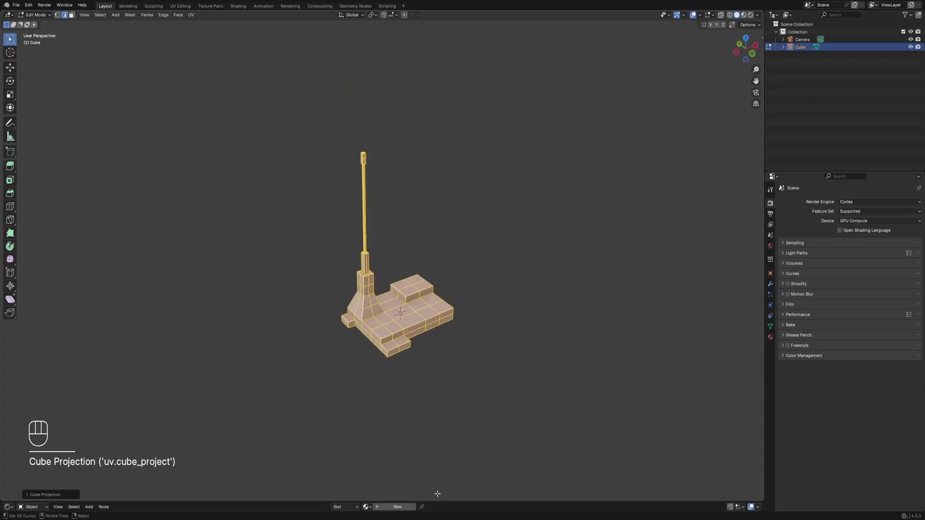
Enlarge the lower editor area, switch it to the UV Editor and maximize it
left_click_drag(441, 502, 441, 340)
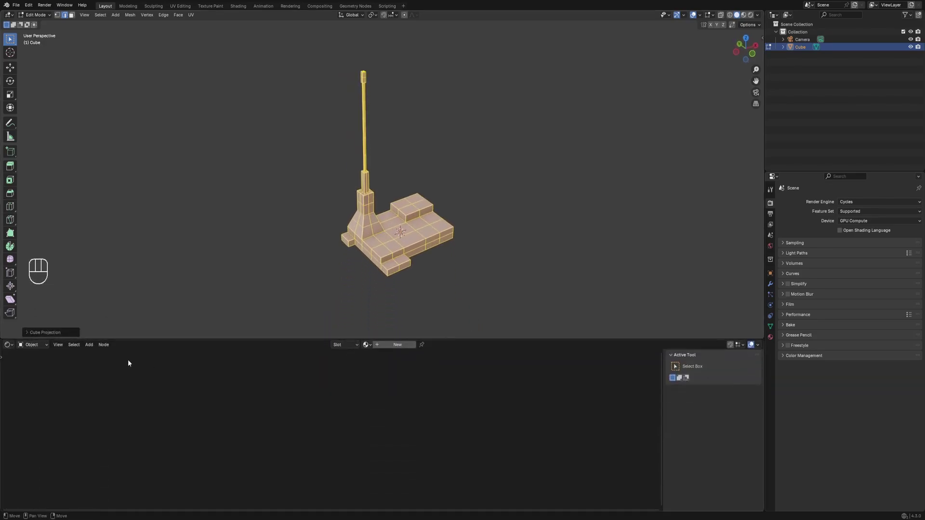
left_click(9, 345)
left_click(39, 382)
scroll(408, 450, "up", 4)
middle_click_drag(418, 378, 423, 419)
key("ctrl+space")
scroll(426, 220, "up", 4)
scroll(426, 220, "down", 5)
middle_click_drag(426, 220, 410, 275)
Select all UVs, average the islands' scale and pack the islands into the UV square
key("a")
scroll(384, 206, "up", 3)
left_click(123, 15)
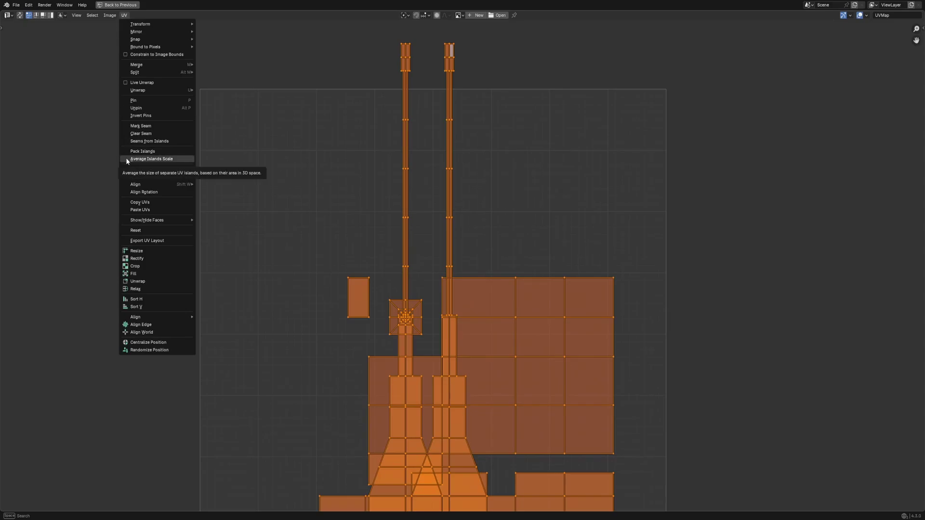
left_click(144, 158)
left_click(126, 270)
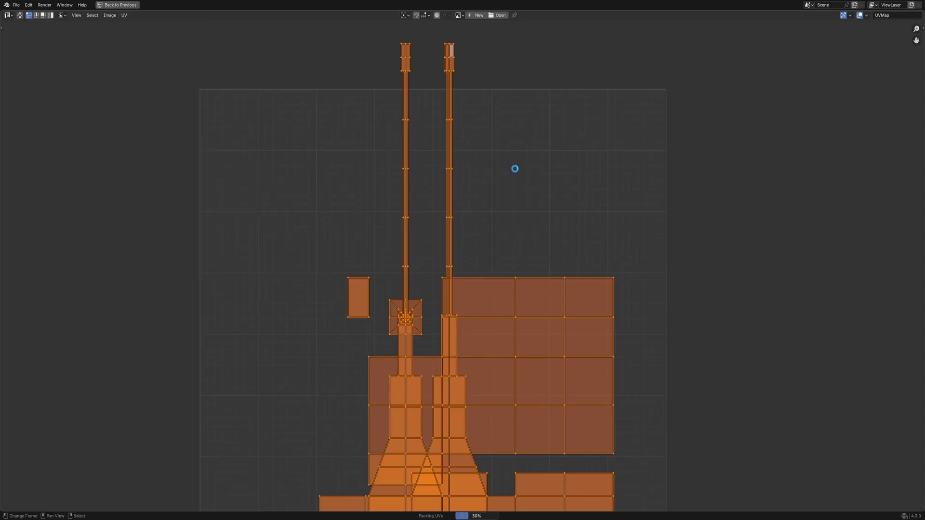
scroll(512, 166, "down", 1)
scroll(490, 189, "up", 2)
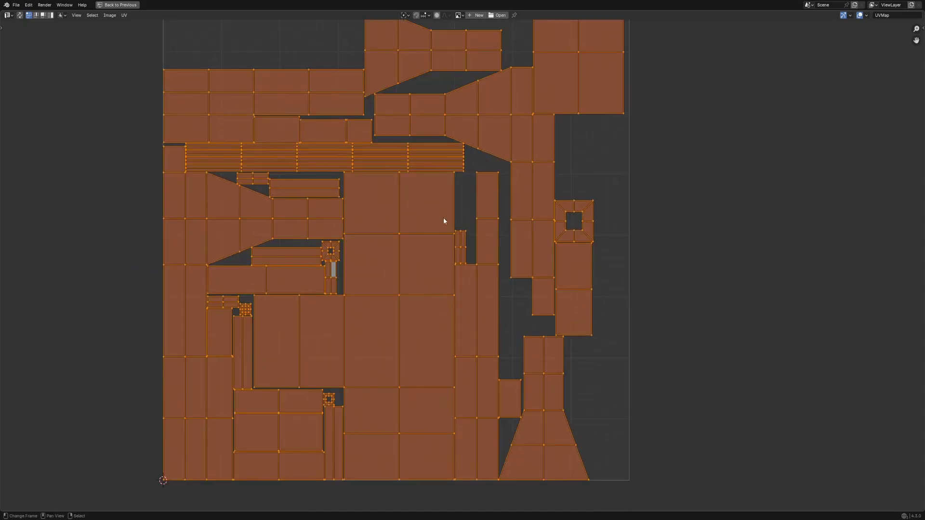
scroll(444, 220, "down", 1)
scroll(532, 204, "up", 4)
scroll(404, 279, "up", 1)
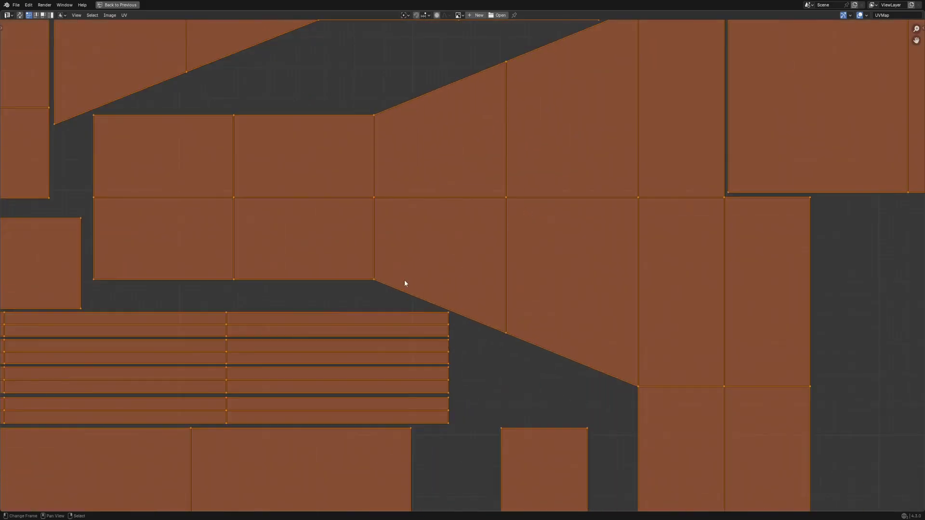
scroll(530, 157, "down", 5)
Restore the editor layout, leave Edit Mode and maximize the 3D Viewport
key("ctrl+space")
key("Tab")
key("ctrl+space")
middle_click_drag(522, 276, 420, 275, "shift")
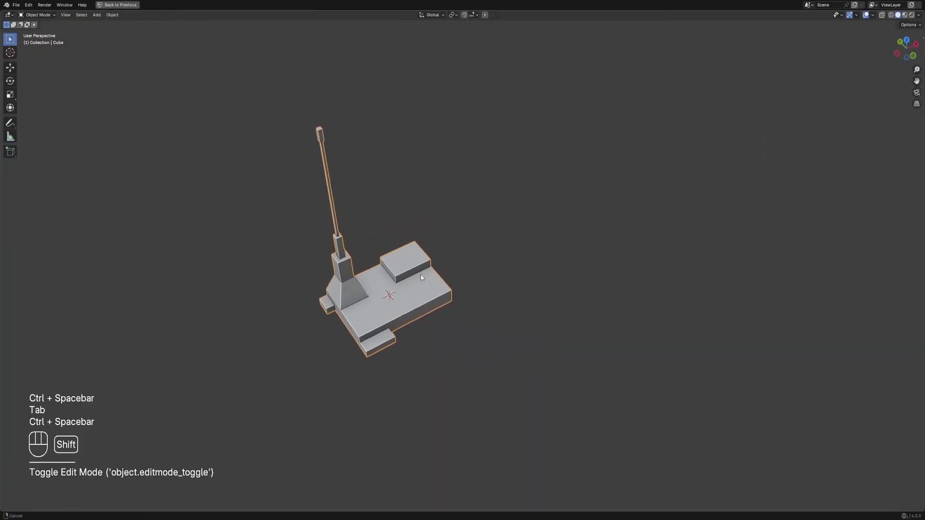
Duplicate the model beside the original and repeat the duplication twice to form a row of three copies
left_click(421, 275)
key("shift+d")
left_click(513, 226)
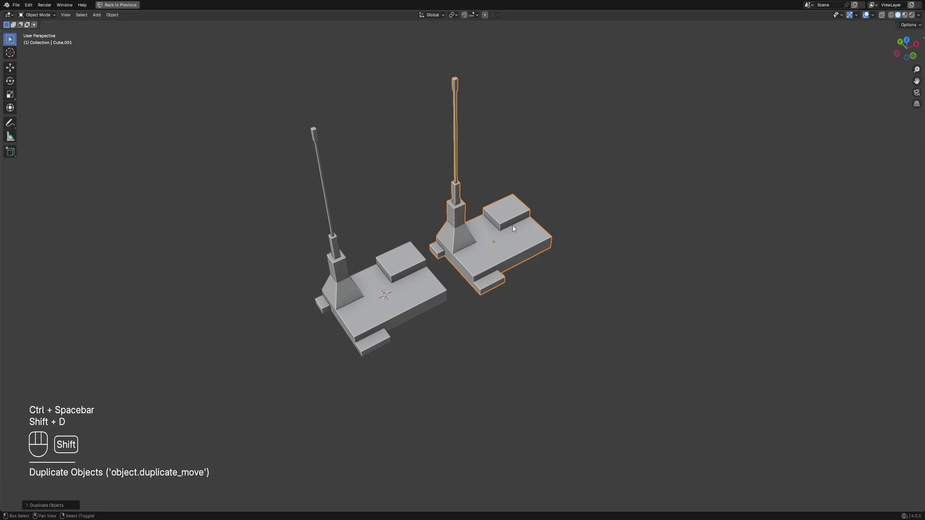
key("shift+r")
key("shift+r")
Run Random Panels on the original model using the "square 100 perc angle" preset
left_click(418, 314)
key("Tab")
middle_click_drag(418, 314, 547, 210, "shift")
key("Tab")
key("shift+q")
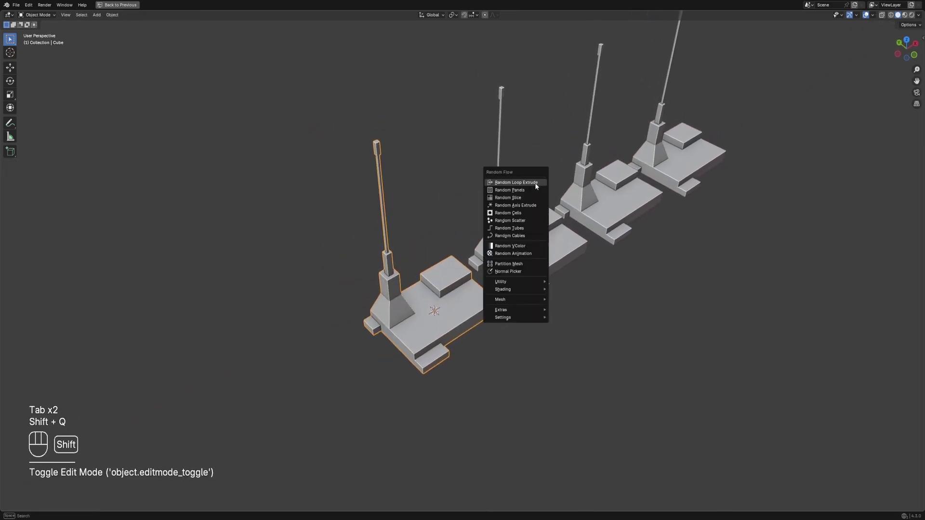
left_click(534, 183)
left_click(553, 209)
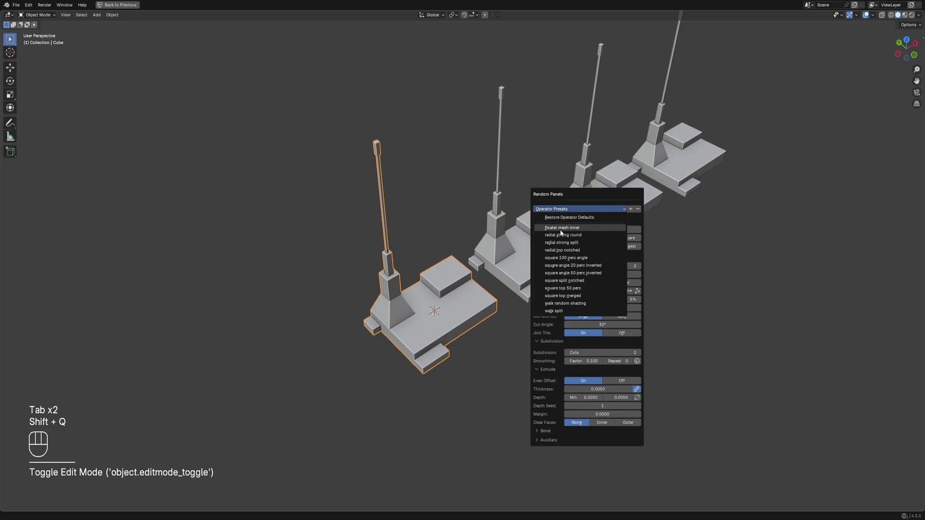
left_click(567, 259)
Set the Random Panels subdivision cuts to 2 and the maximum extrude depth to 0.0350
middle_click_drag(455, 301, 481, 240, "shift")
scroll(494, 218, "up", 3)
middle_click(494, 218, "alt")
middle_click_drag(475, 195, 568, 239, "shift")
key("F9")
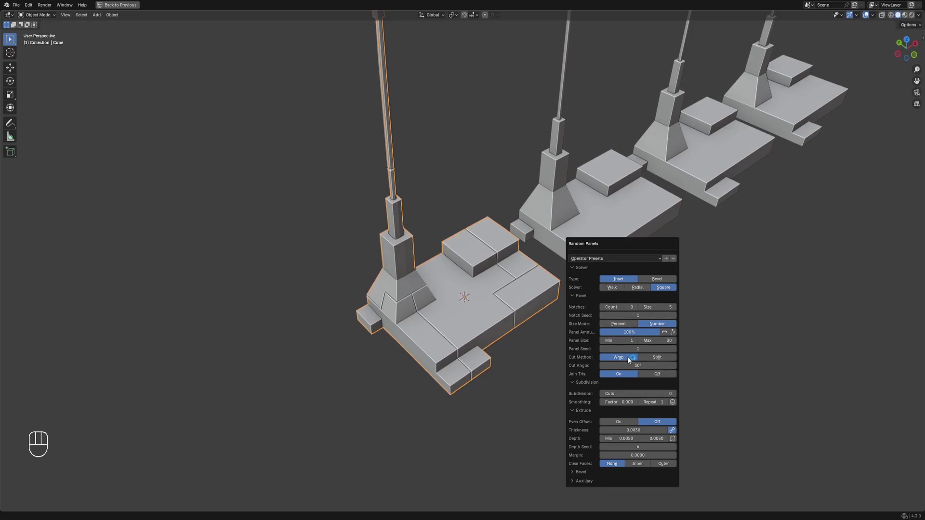
scroll(621, 394, "up", 1, "ctrl")
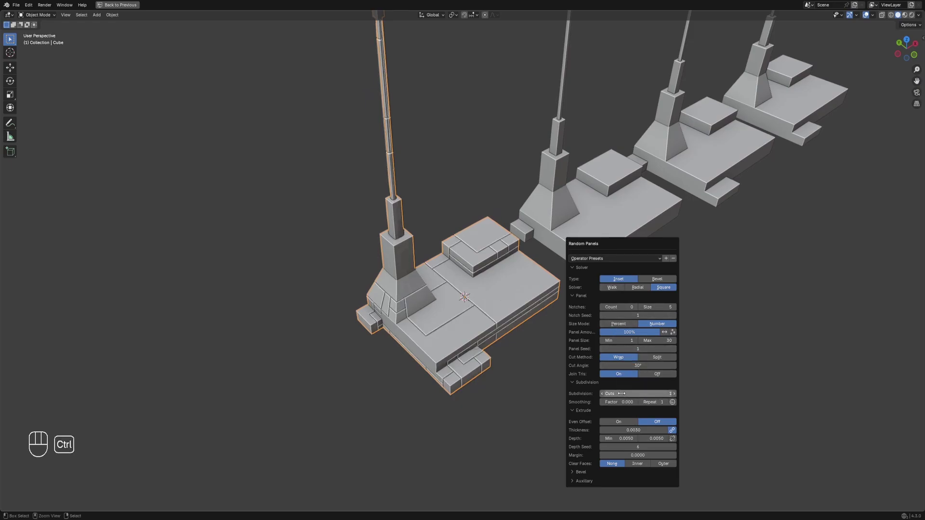
scroll(621, 394, "up", 1, "ctrl")
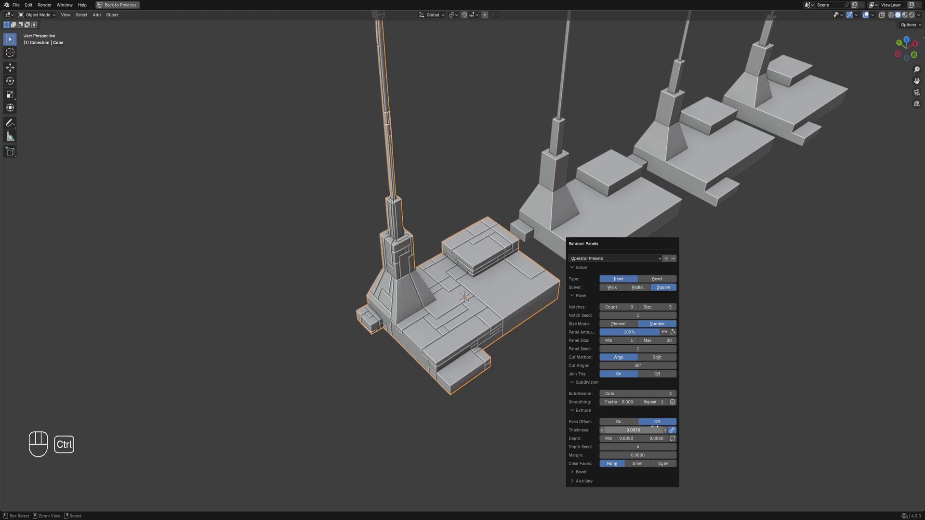
scroll(659, 438, "up", 3, "ctrl")
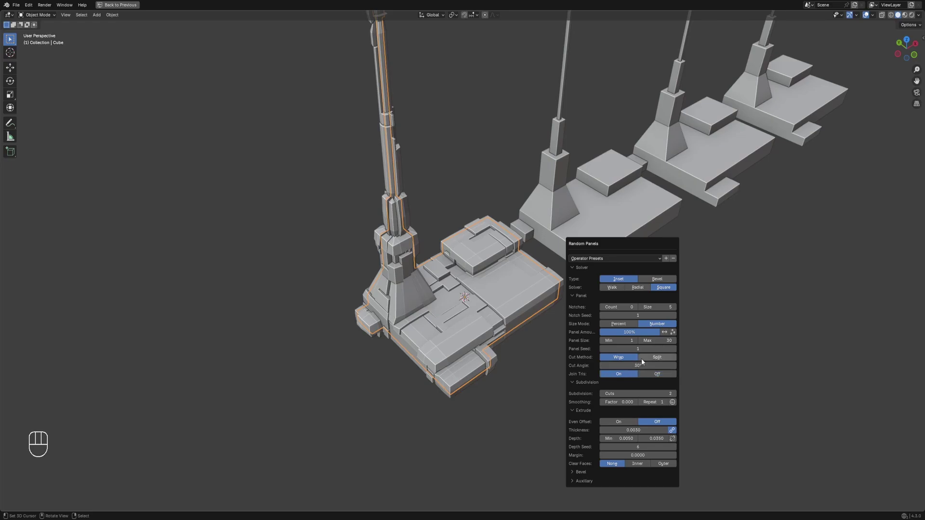
Turn on Even Offset for the random panels and set the Cut Angle to 90°
left_click(618, 422)
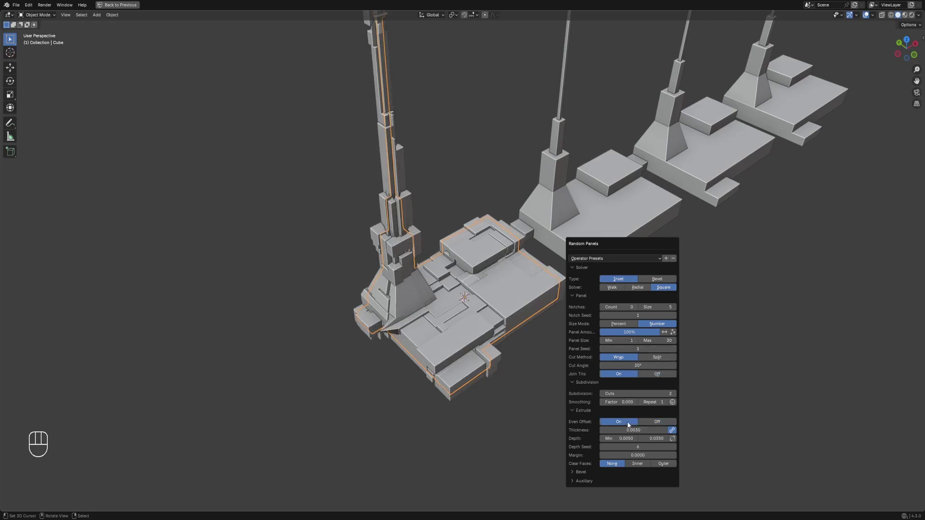
middle_click_drag(410, 374, 467, 371)
middle_click_drag(575, 353, 515, 316)
key("F9")
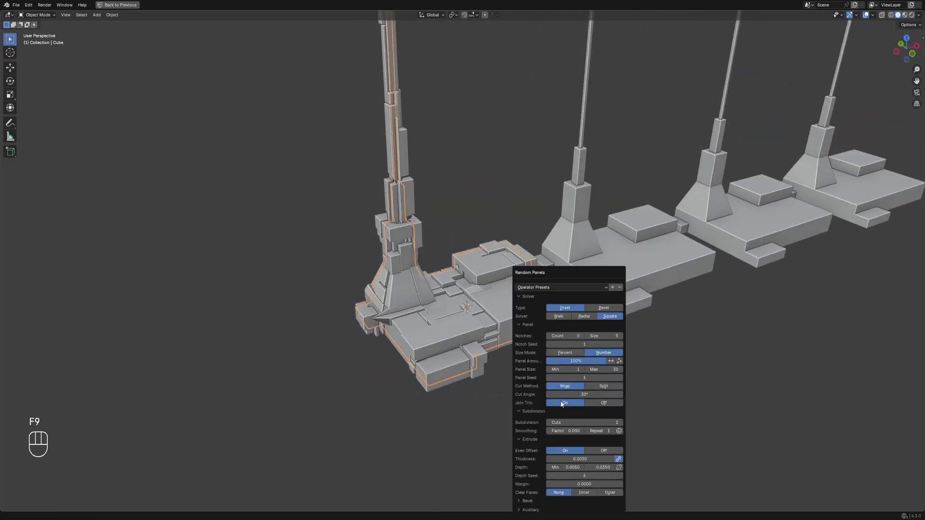
type("90")
key("Return")
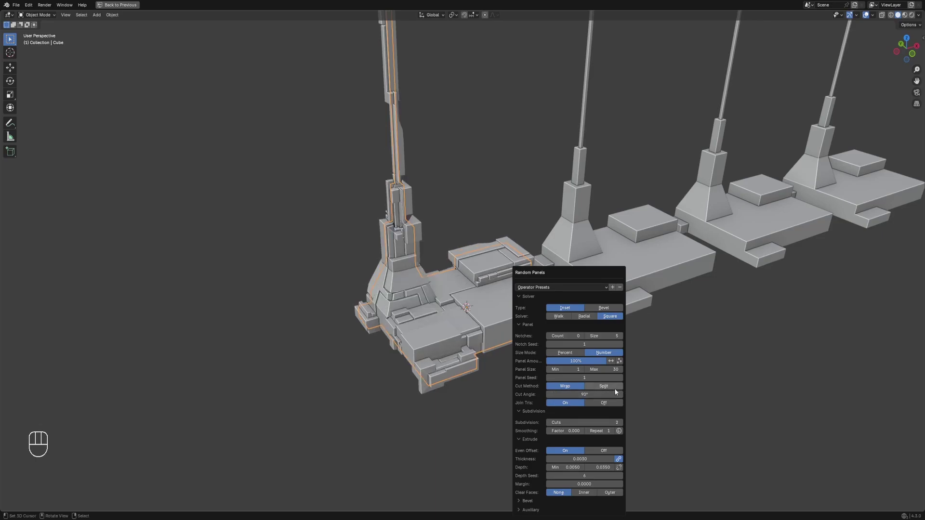
scroll(436, 236, "down", 3)
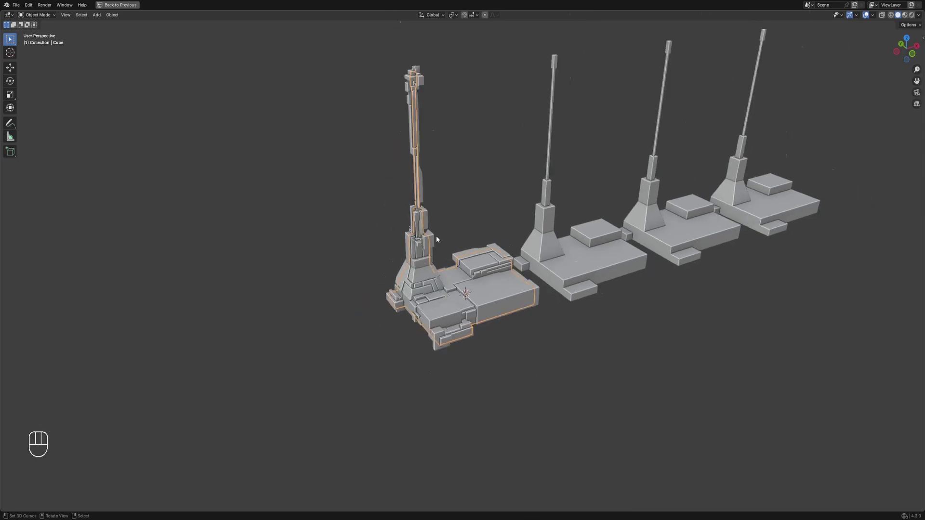
Hide the viewport overlays and set the maximum depth of the random panels to 0.0150
key("shift+alt+z")
middle_click_drag(459, 203, 489, 322)
scroll(562, 311, "up", 4)
key("F9")
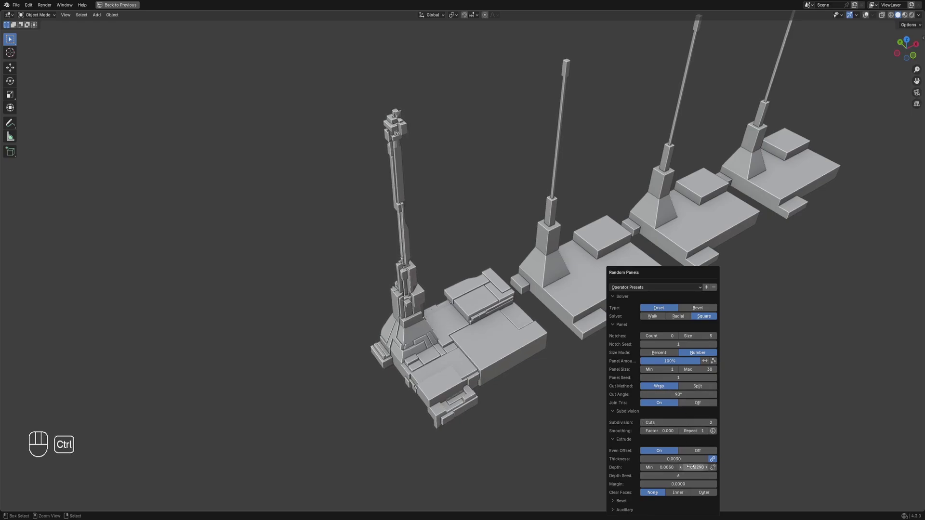
left_click_drag(692, 467, 689, 467, "ctrl")
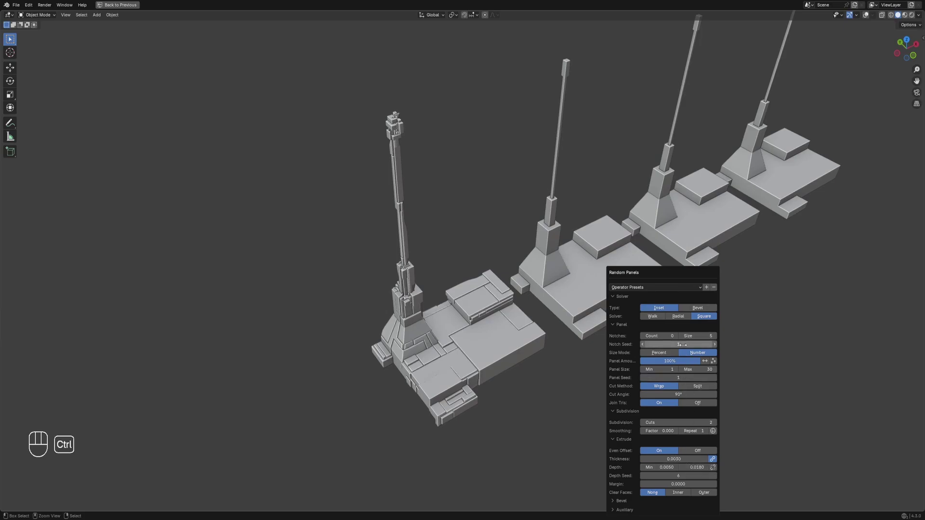
Set the Panel Seed of the random panels to 32 and the maximum panel size to 25
left_click_drag(678, 378, 679, 378, "ctrl")
middle_click_drag(626, 327, 599, 364)
key("F9")
type("25")
key("Return")
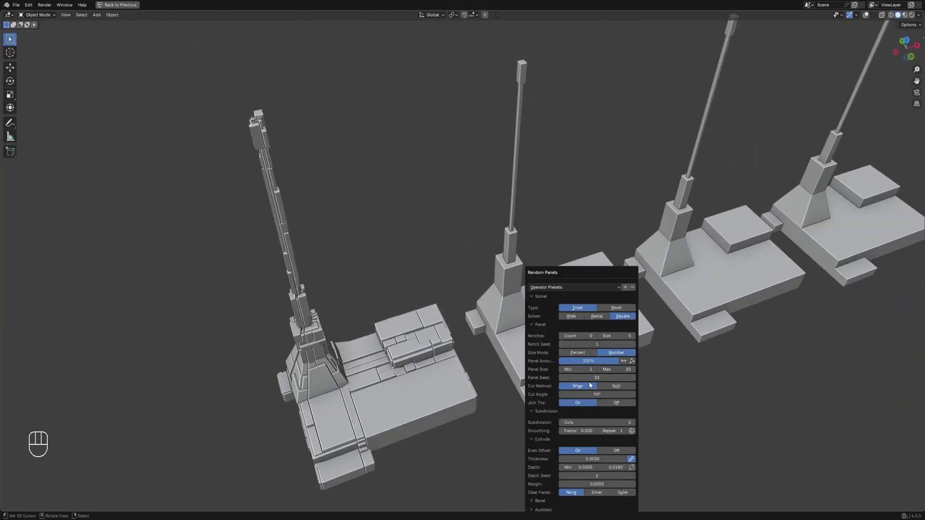
Try 0 and 1 subdivision cuts on the random panels, and set the cuts back to 2
scroll(596, 423, "down", 2, "ctrl")
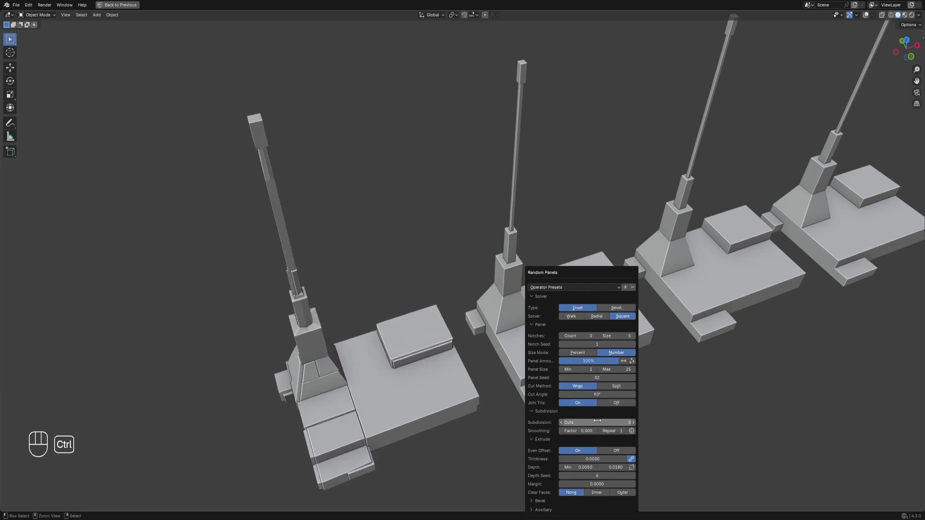
scroll(597, 423, "up", 1, "ctrl")
scroll(463, 366, "down", 3)
middle_click_drag(453, 371, 481, 361, "shift")
middle_click_drag(482, 361, 491, 340)
key("F9")
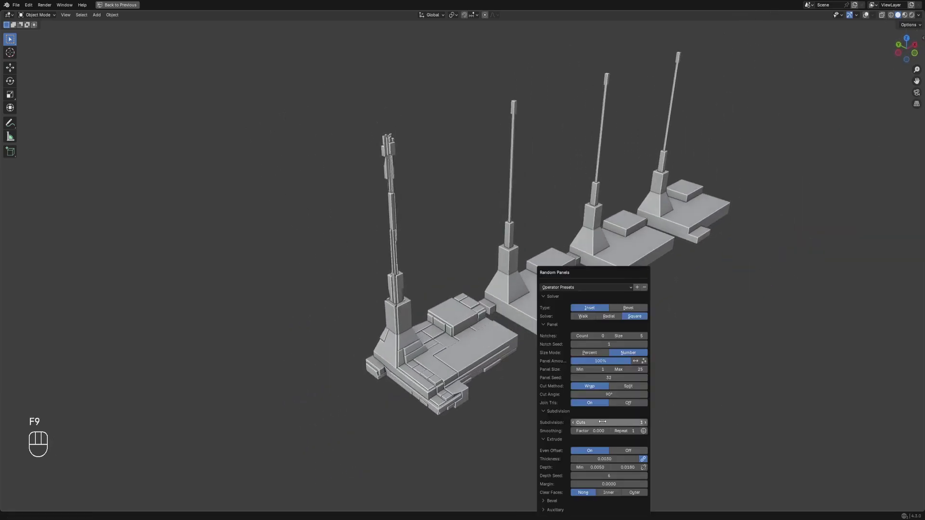
scroll(616, 422, "down", 1, "ctrl")
Set the Panel Seed of the random panels to 36, the Cut Method to Split and the Cut Angle to 30°
scroll(609, 378, "down", 3, "ctrl")
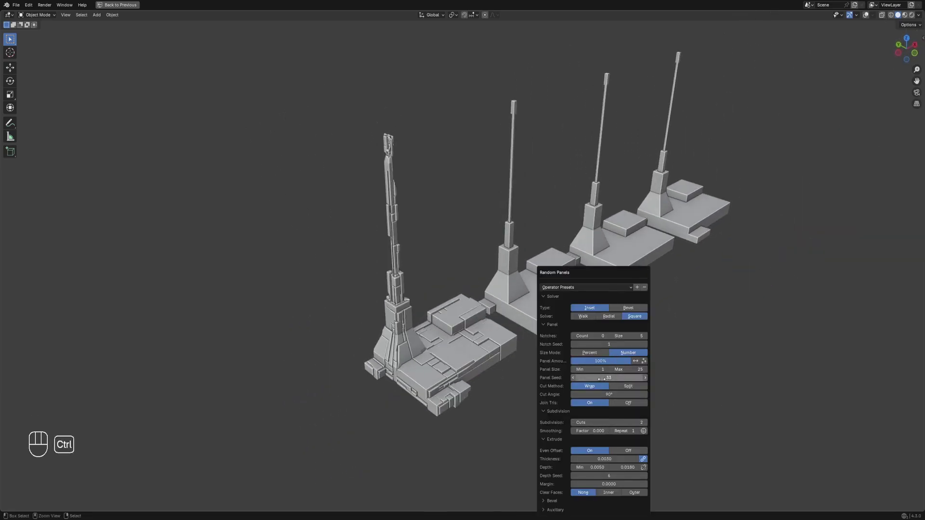
middle_click_drag(537, 329, 635, 388)
key("F9")
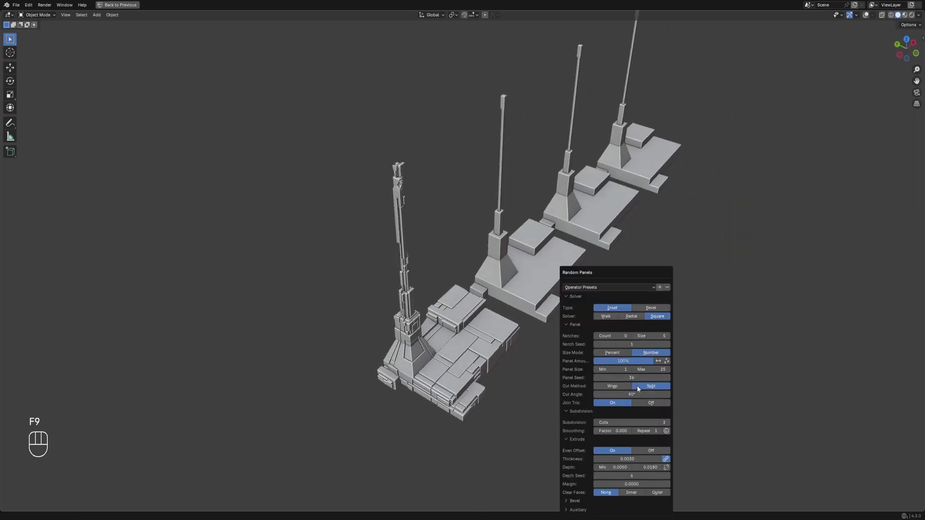
type("30")
key("Return")
Increase the first structure's Panel Seed further to pick a different panel layout
middle_click_drag(547, 359, 491, 350)
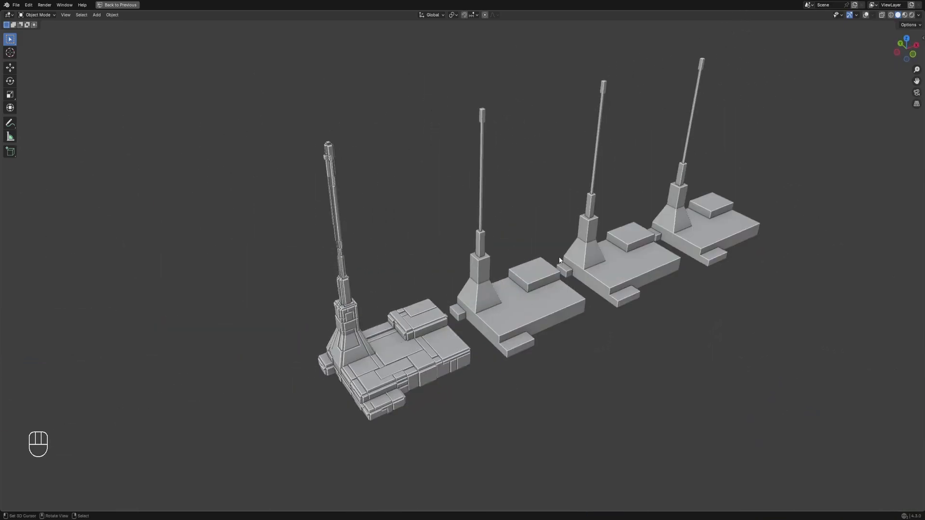
key("F9")
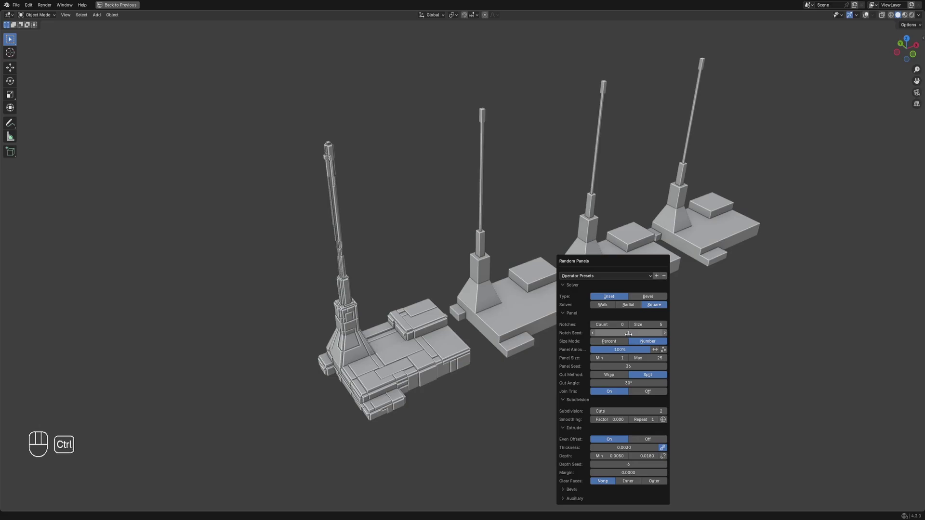
scroll(629, 366, "up", 7, "ctrl")
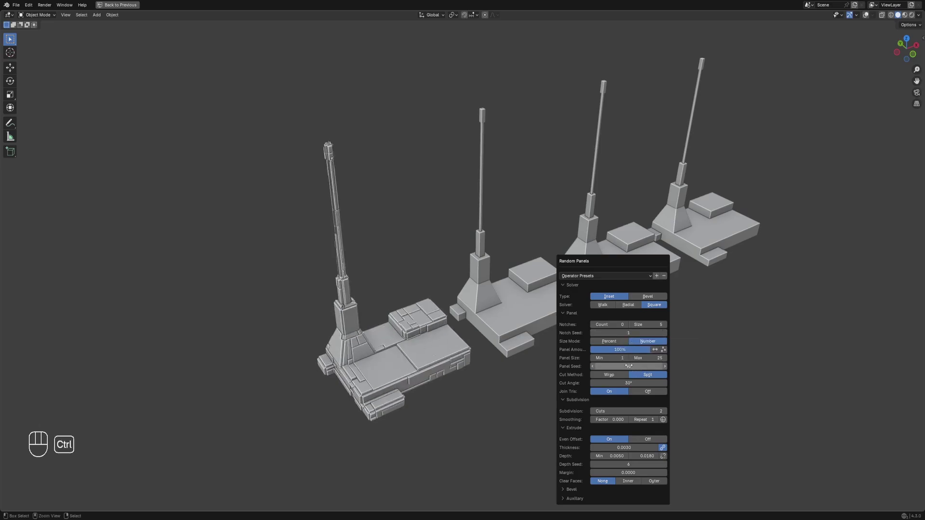
scroll(629, 366, "up", 3, "ctrl")
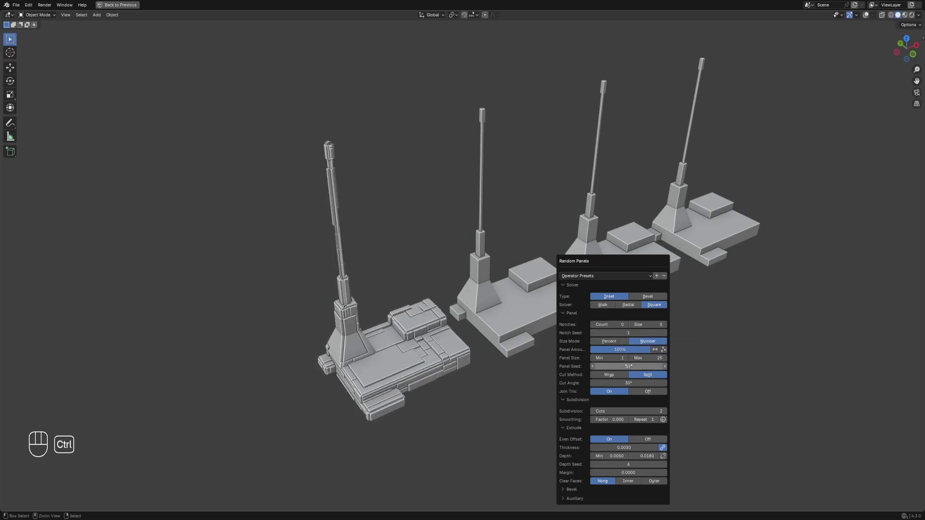
Apply Random Panels to the second structure and reopen its operator settings
middle_click_drag(568, 313, 499, 318)
middle_click_drag(499, 318, 439, 295, "shift")
right_click(501, 251)
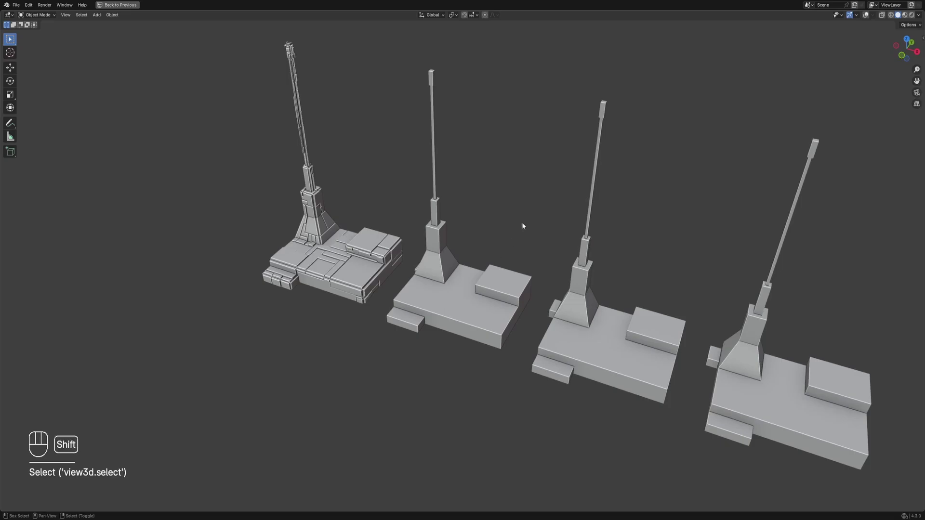
key("shift+r")
middle_click_drag(521, 227, 577, 207)
key("F9")
Raise the second structure's Panel Seed, and set its subdivision cuts to 3 and maximum extrude depth to 0.0220
scroll(625, 313, "up", 6, "ctrl")
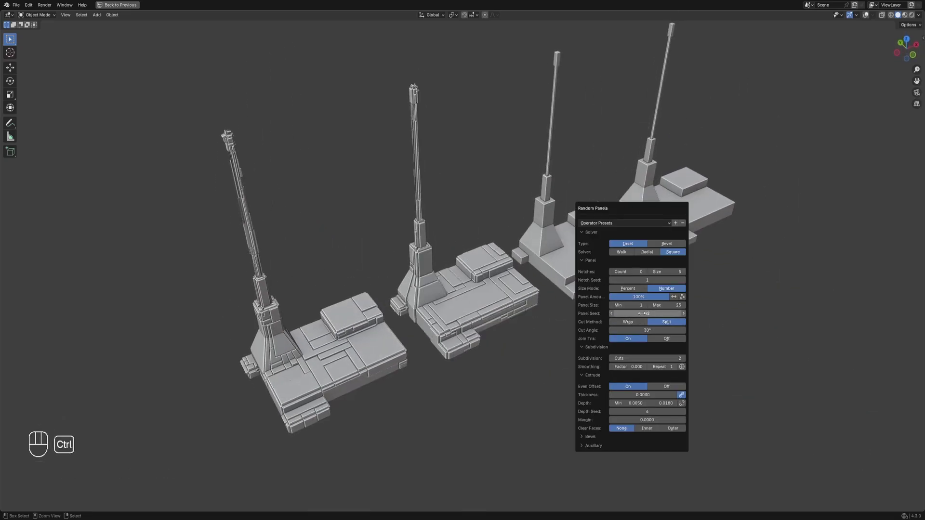
scroll(641, 314, "up", 1, "ctrl")
scroll(649, 358, "up", 1, "ctrl")
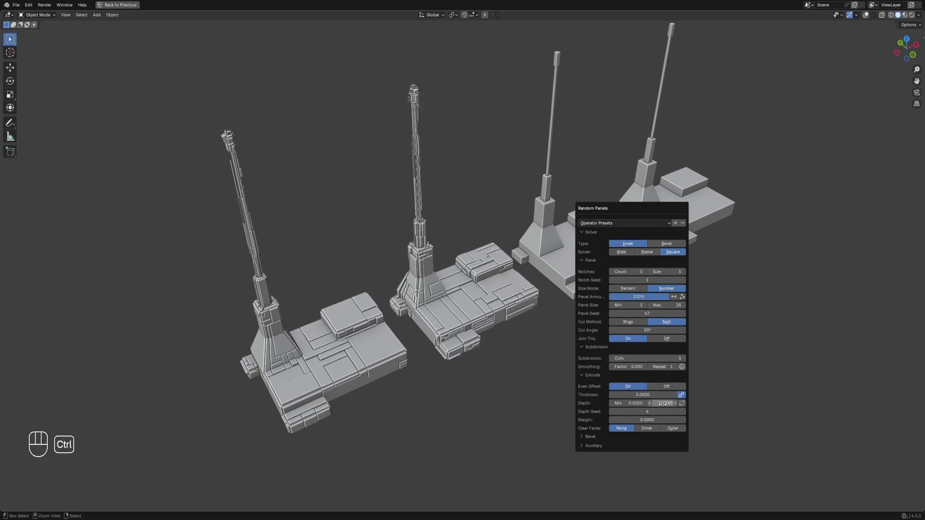
scroll(645, 314, "up", 1, "ctrl")
Apply Random Panels to the third structure and reopen its operator settings
middle_click_drag(357, 339, 536, 324)
scroll(536, 324, "down", 1)
middle_click_drag(554, 332, 469, 303, "shift")
left_click(523, 283)
key("shift+r")
middle_click_drag(541, 310, 525, 296, "shift")
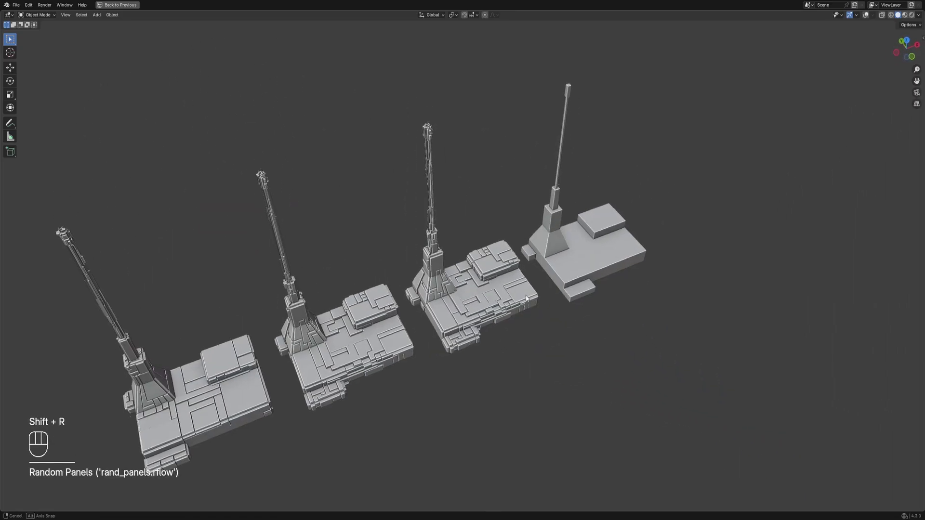
scroll(527, 284, "up", 3)
key("F9")
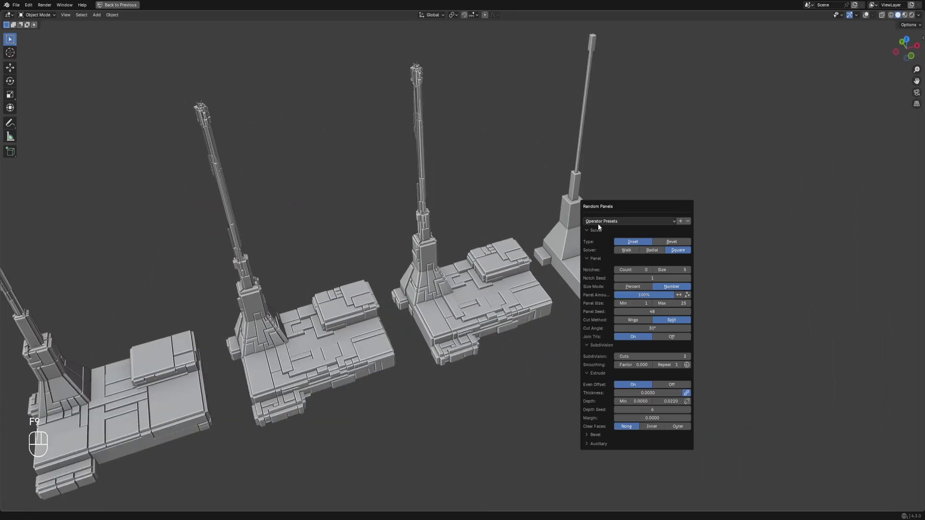
Set the third structure's subdivision cuts to 2 and raise its Panel Seed for a different panel layout
scroll(647, 312, "up", 1, "ctrl")
scroll(657, 356, "down", 1, "ctrl")
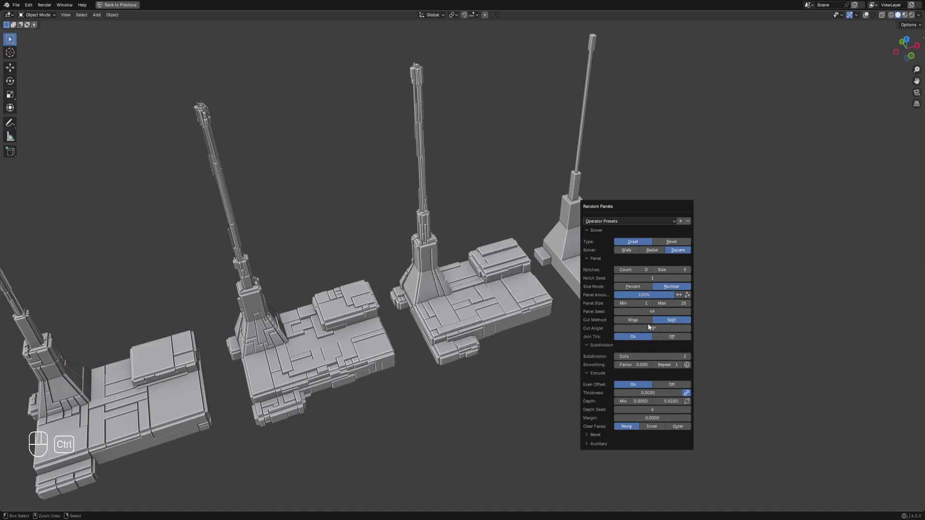
scroll(647, 312, "up", 3, "ctrl")
Apply Random Panels to the fourth structure and adjust the operator settings for a different panel layout
middle_click_drag(554, 319, 506, 313)
scroll(487, 323, "down", 2)
left_click(508, 312)
middle_click_drag(588, 290, 553, 269, "shift")
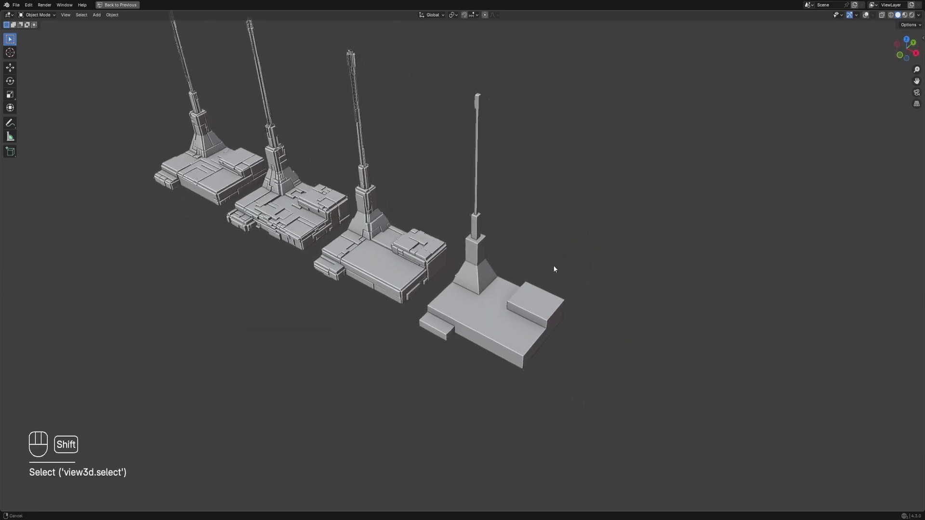
key("shift+r")
key("shift+q")
key("F9")
scroll(684, 326, "up", 5, "ctrl")
Select the first structure's base mesh, Cube, from the overlapping objects and show the viewport overlays again
middle_click_drag(285, 323, 350, 349)
middle_click_drag(351, 349, 394, 310, "shift")
middle_click_drag(451, 273, 432, 291)
scroll(432, 291, "up", 3)
left_click(356, 299, "alt")
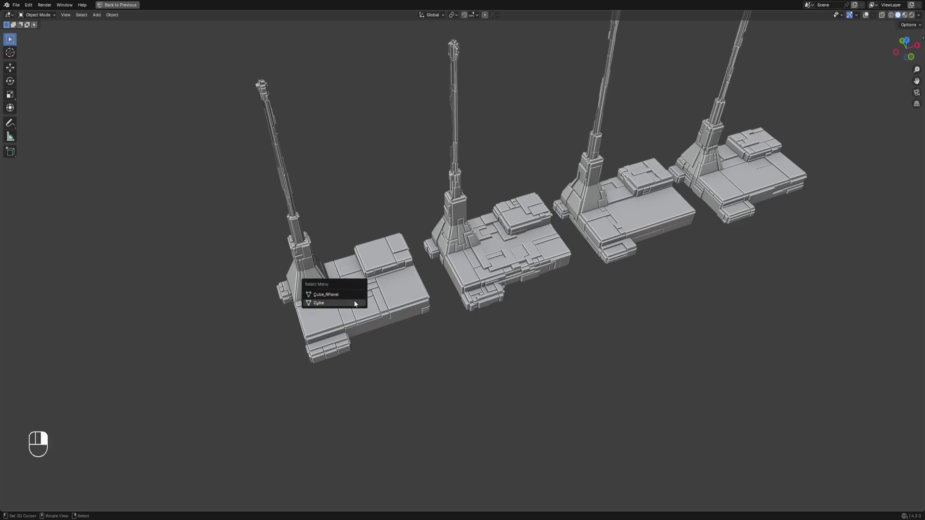
left_click(355, 302)
key("Tab")
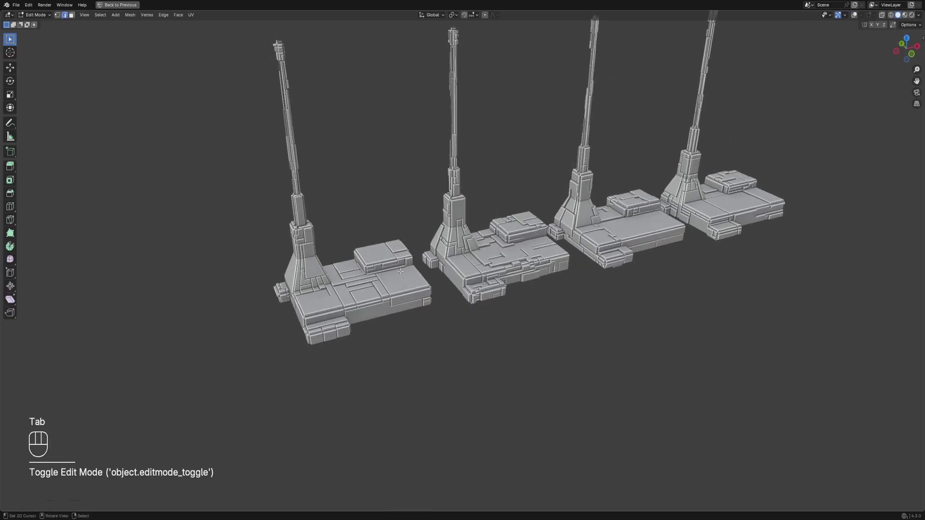
key("shift+alt+z")
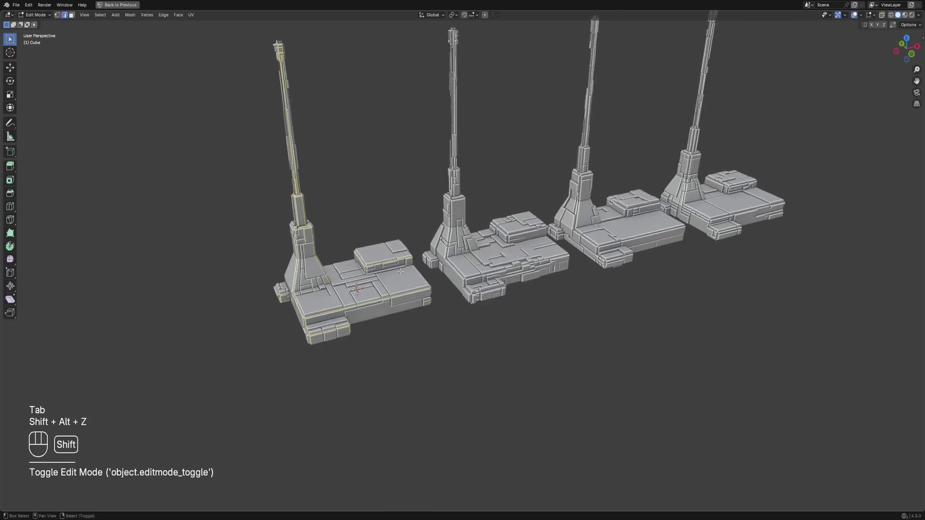
key("Tab")
Apply Random Cells to the first structure's base mesh and set the subdivision cuts to 9
middle_click_drag(400, 271, 464, 247)
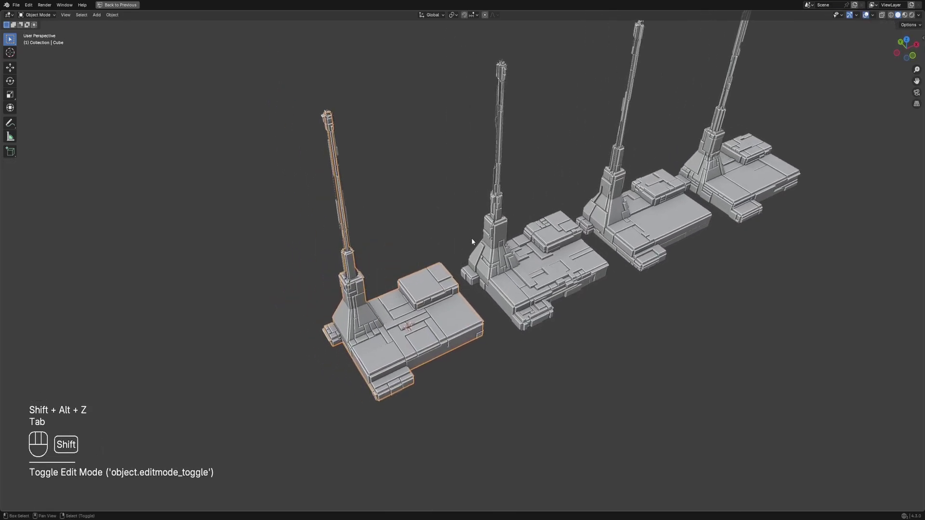
key("shift+q")
left_click(466, 256)
left_click(509, 274)
left_click(512, 316)
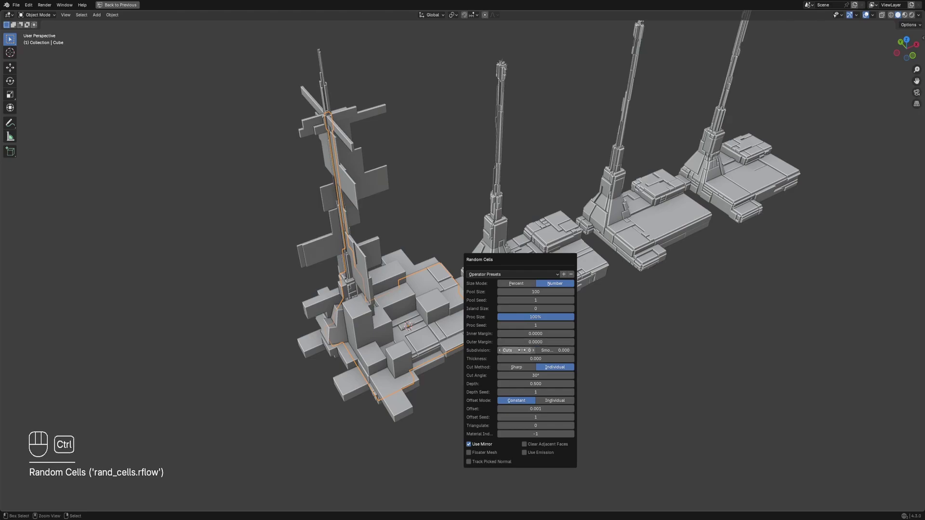
scroll(521, 350, "up", 5, "ctrl")
scroll(522, 351, "up", 4, "ctrl")
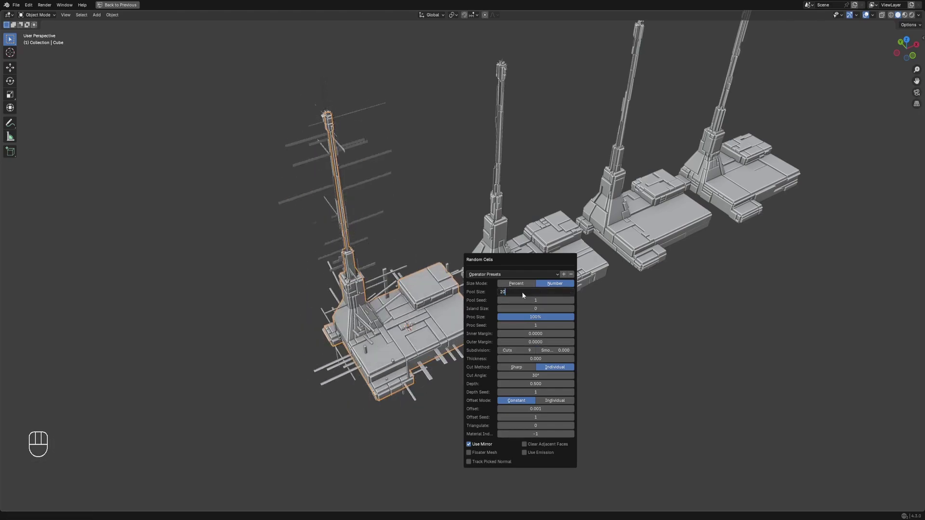
Set the Pool Size of the first structure's random cells to 20 and their Depth to 0.242
key("Return")
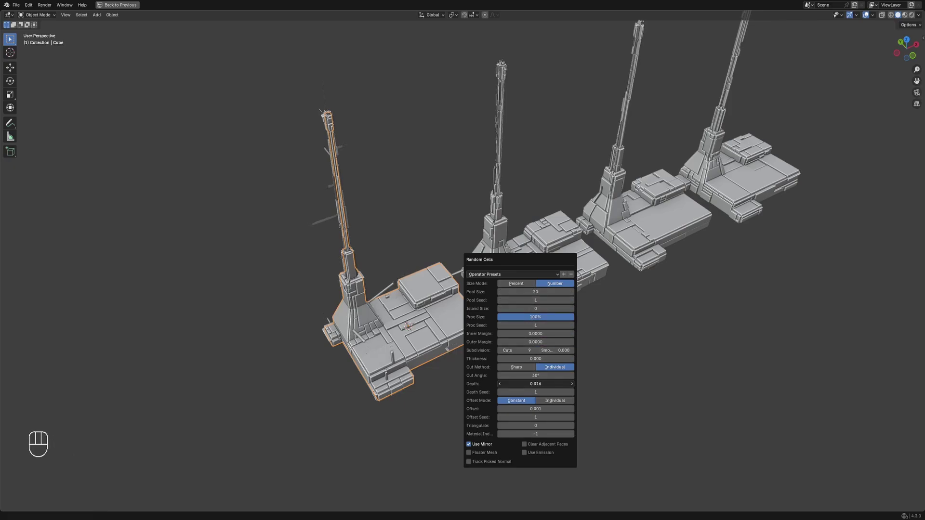
scroll(597, 323, "down", 1)
middle_click_drag(598, 323, 604, 260, "shift")
key("F9")
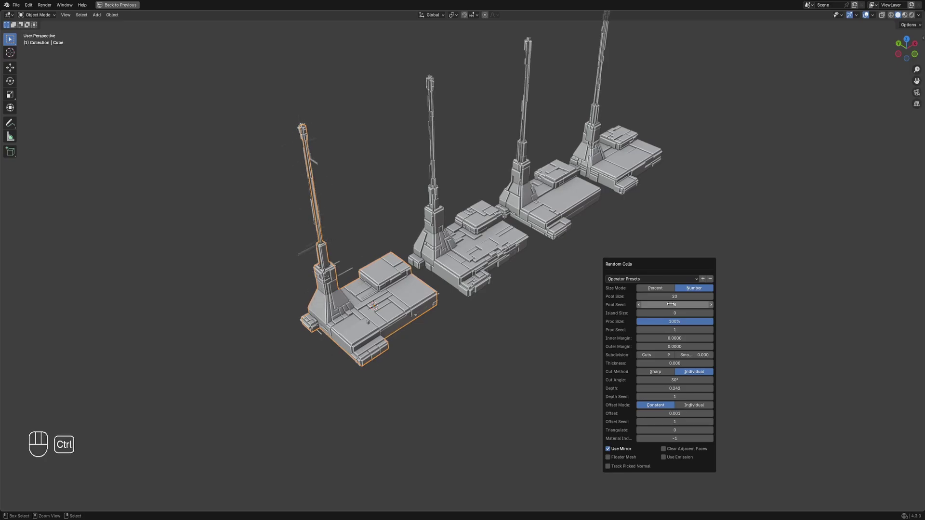
Select the second structure's base mesh, Cube.001, from the overlapping objects and apply Random Cells to it
middle_click_drag(534, 348, 453, 356)
middle_click_drag(524, 281, 451, 305, "shift")
right_click(444, 296, "alt")
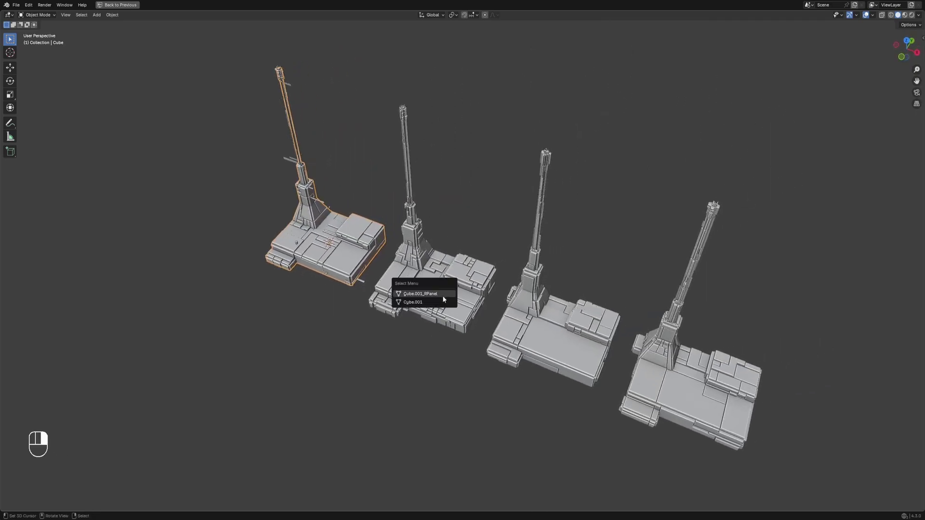
left_click(443, 303)
key("shift+r")
key("shift+q")
left_click(520, 240)
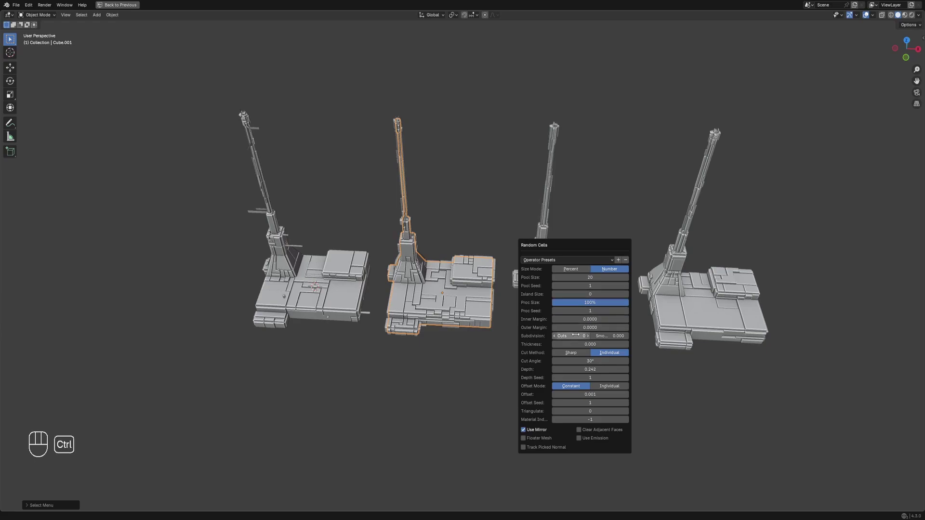
Set the subdivision cuts of the second structure's random cells to 12
scroll(575, 336, "up", 3, "ctrl")
scroll(575, 336, "up", 1, "ctrl")
middle_click_drag(659, 319, 704, 319)
key("F9")
scroll(722, 269, "up", 2, "ctrl")
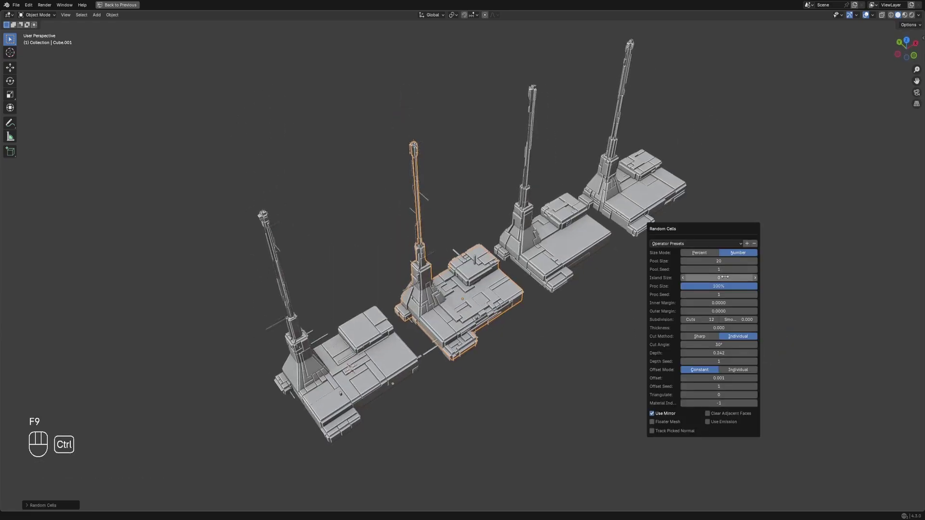
Apply Random Cells to the third structure's base mesh, Cube.002, with 10 subdivision cuts and a changed Pool Seed
middle_click_drag(628, 313, 577, 236)
scroll(541, 327, "down", 1)
right_click(462, 301, "alt")
left_click(463, 302)
key("shift+q")
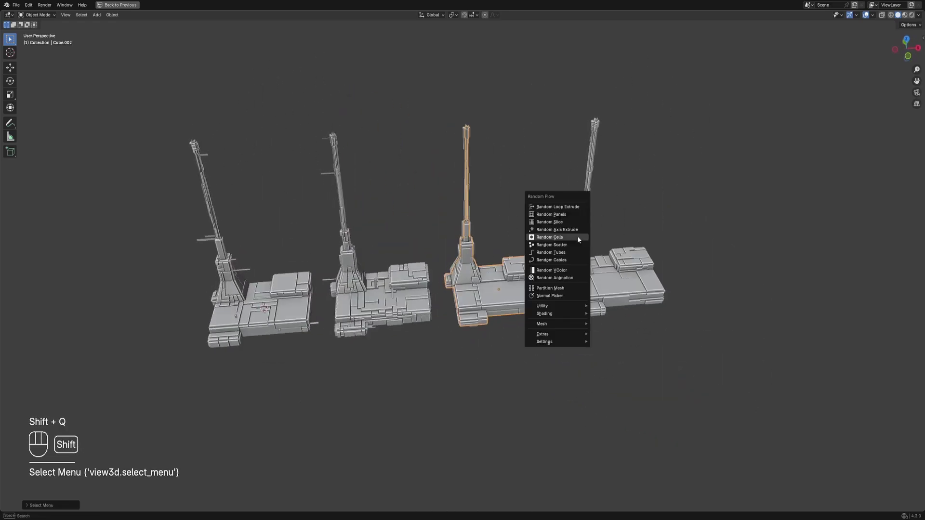
left_click(577, 236)
scroll(633, 332, "up", 7, "ctrl")
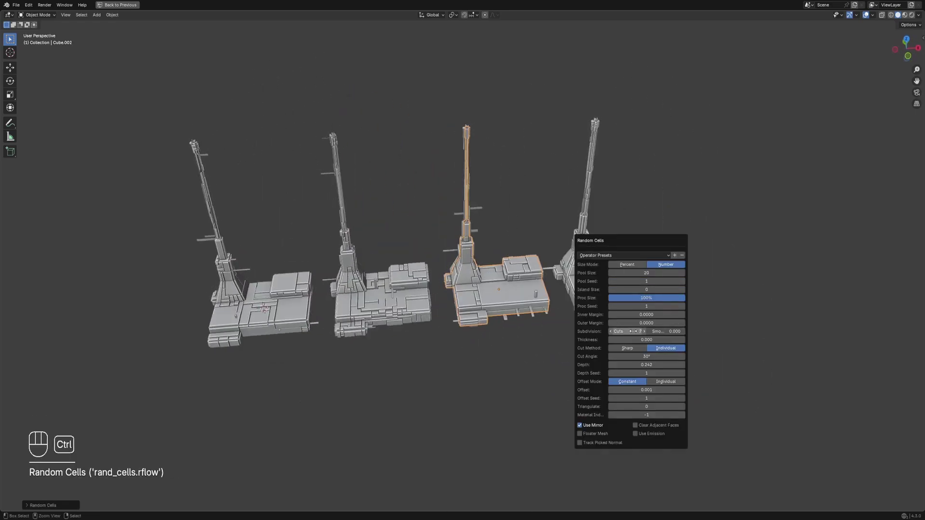
scroll(642, 283, "up", 5, "ctrl")
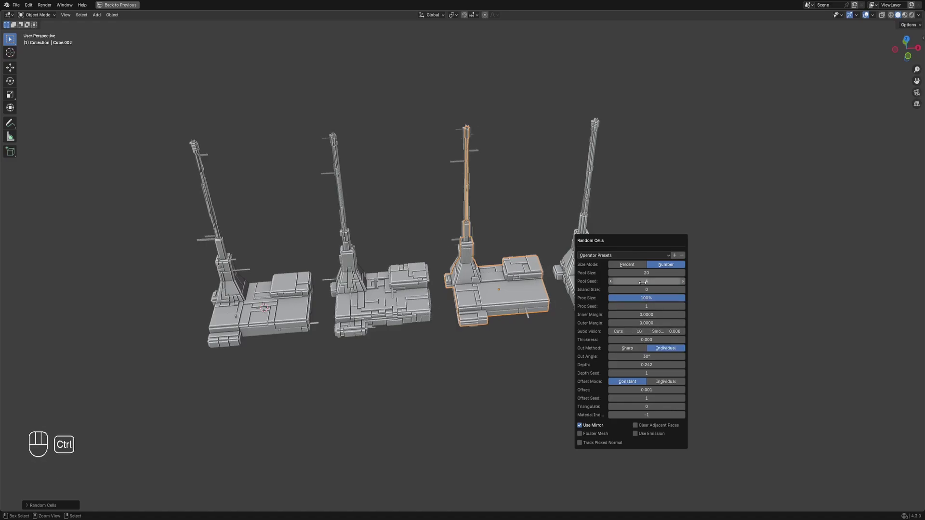
Apply Random Cells to the fourth structure's panel mesh, Cube.003_RPanel, with 5 subdivision cuts
middle_click_drag(559, 285, 499, 297)
middle_click_drag(499, 298, 460, 269, "shift")
left_click(460, 303, "alt")
left_click(460, 304)
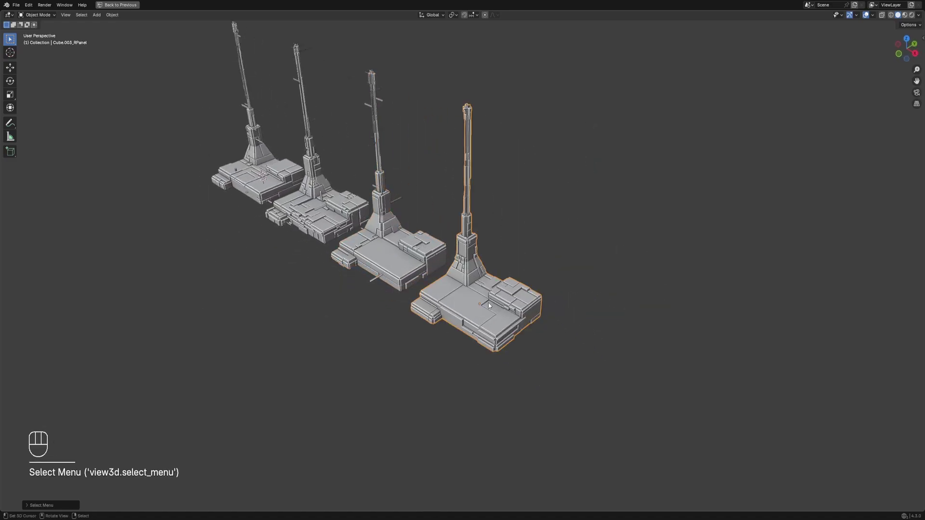
key("shift+q")
left_click(608, 232)
scroll(673, 326, "up", 5, "ctrl")
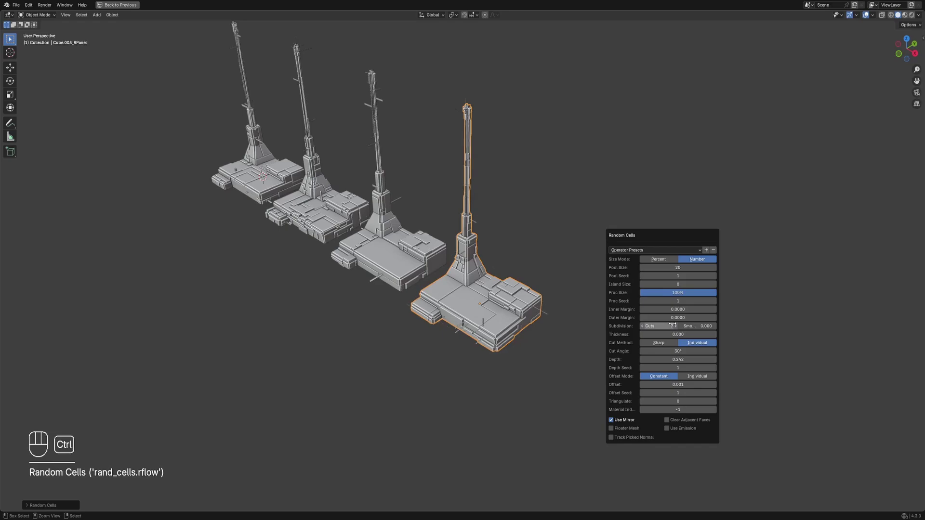
scroll(685, 302, "down", 3, "ctrl")
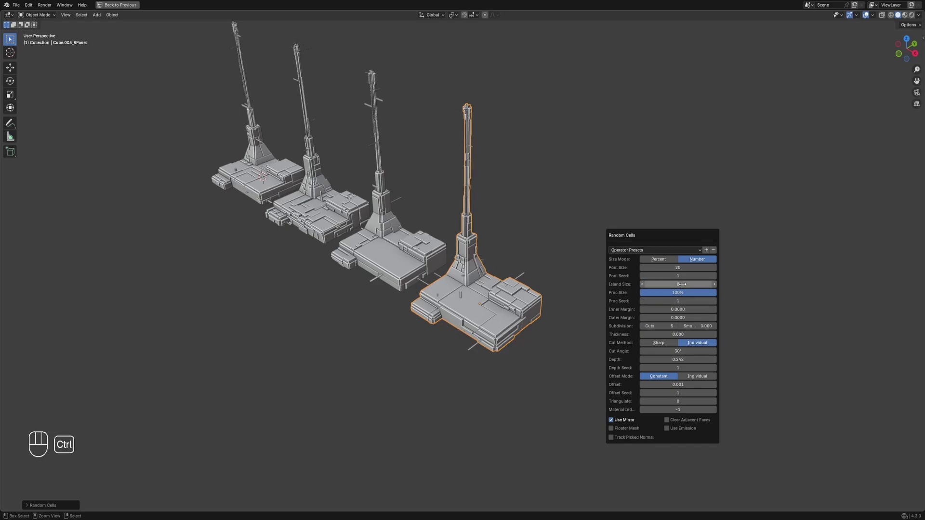
Select all geometry of the first structure's panel mesh in Edit Mode and restore the full workspace layout with the UV editor
middle_click_drag(433, 294, 501, 296)
scroll(491, 297, "down", 3)
middle_click_drag(462, 294, 501, 295, "shift")
scroll(500, 296, "up", 1)
middle_click_drag(444, 283, 431, 307)
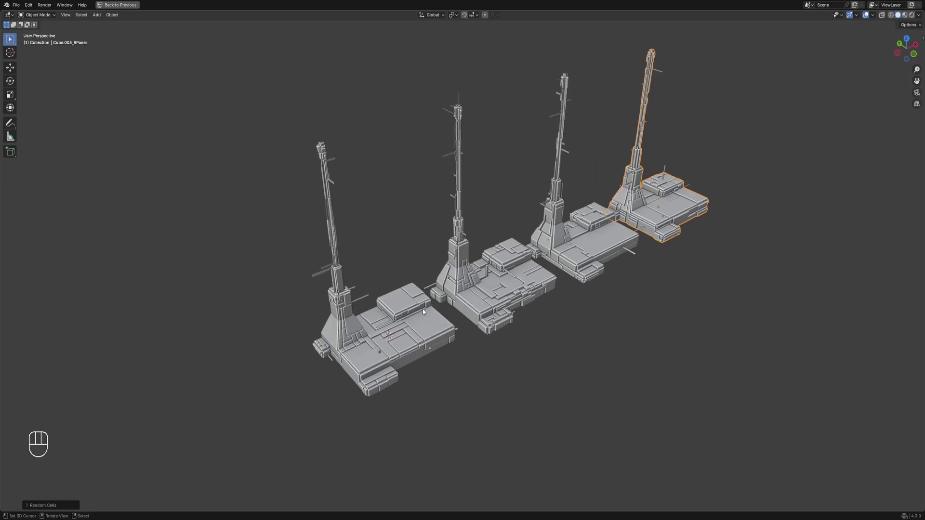
left_click(414, 351)
key("Tab")
key("a")
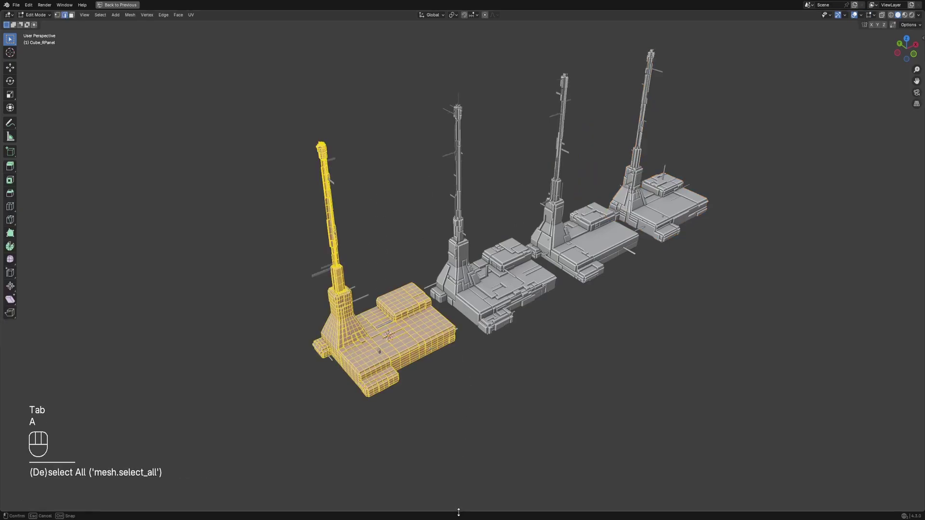
key("ctrl+space")
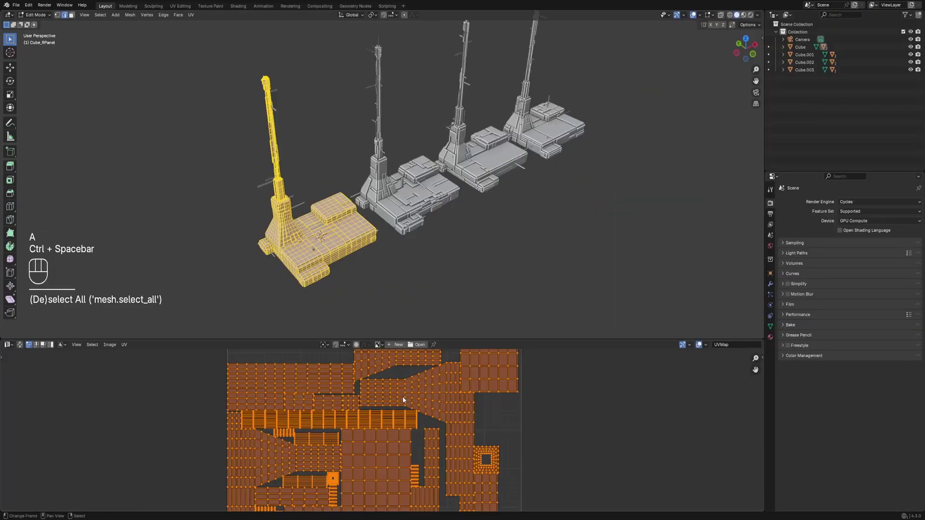
Examine the UV layouts of the second, third and fourth structures' panel meshes with all their geometry selected in Edit Mode
key("Tab")
left_click(389, 194)
key("Tab")
key("a")
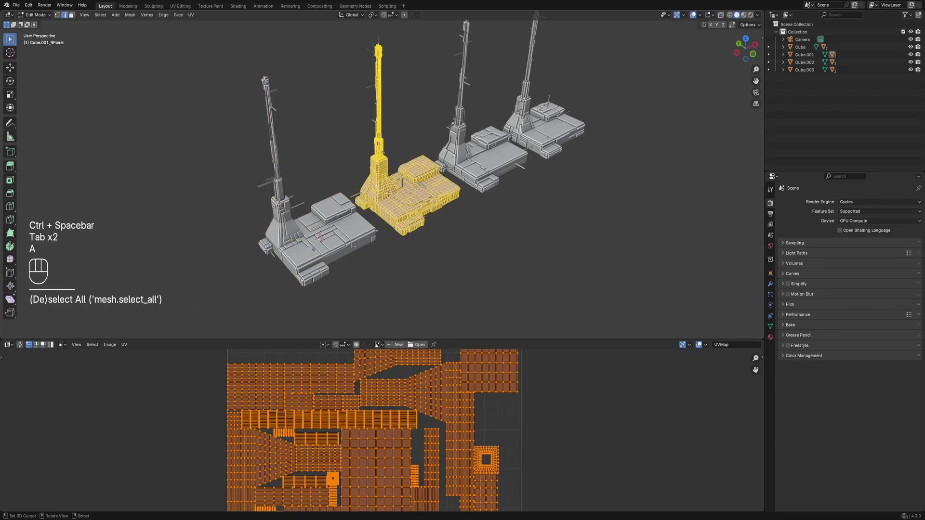
key("Tab")
left_click(480, 168)
key("Tab")
key("a")
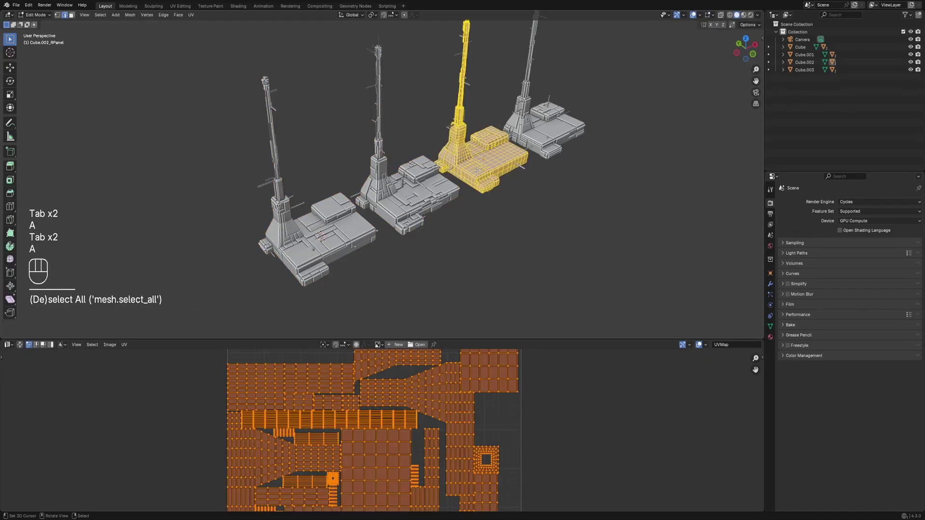
scroll(434, 494, "up", 3)
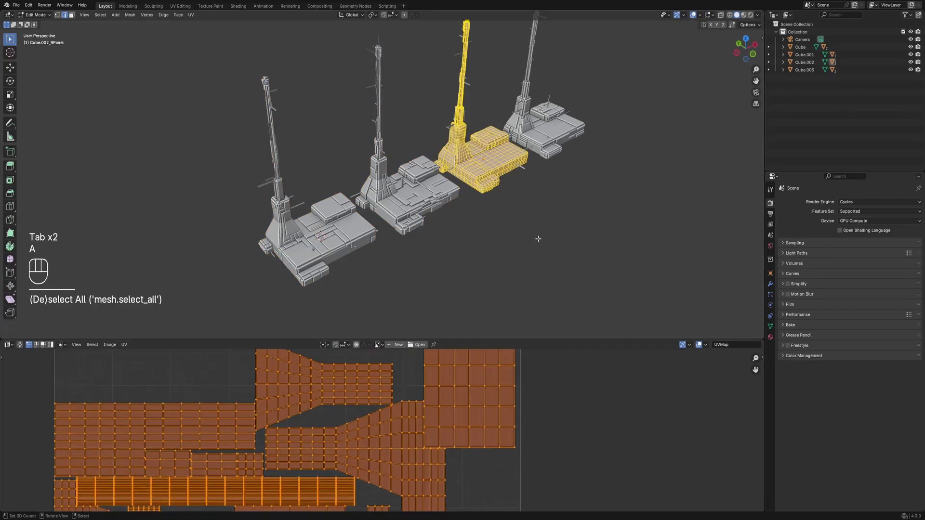
key("Tab")
left_click(549, 135)
key("Tab")
key("a")
scroll(547, 232, "up", 5)
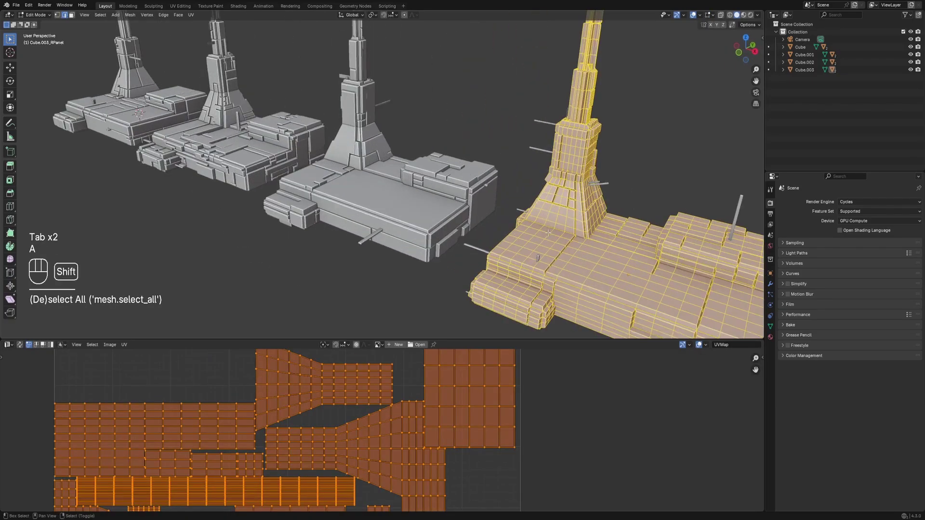
Clear the geometry selection and inspect the panel and cell detailing up close and along the row of structures
middle_click_drag(548, 233, 298, 106, "shift")
scroll(395, 173, "up", 7)
key("alt+a")
middle_click_drag(412, 149, 406, 174)
scroll(406, 175, "down", 9)
scroll(406, 175, "up", 5)
scroll(375, 205, "down", 4)
middle_click_drag(376, 205, 354, 206)
scroll(354, 206, "down", 4)
middle_click_drag(253, 206, 434, 219, "shift")
Leave Edit Mode and select every mesh object of the four structures with Select Grouped by Type
key("Tab")
key("ctrl+s")
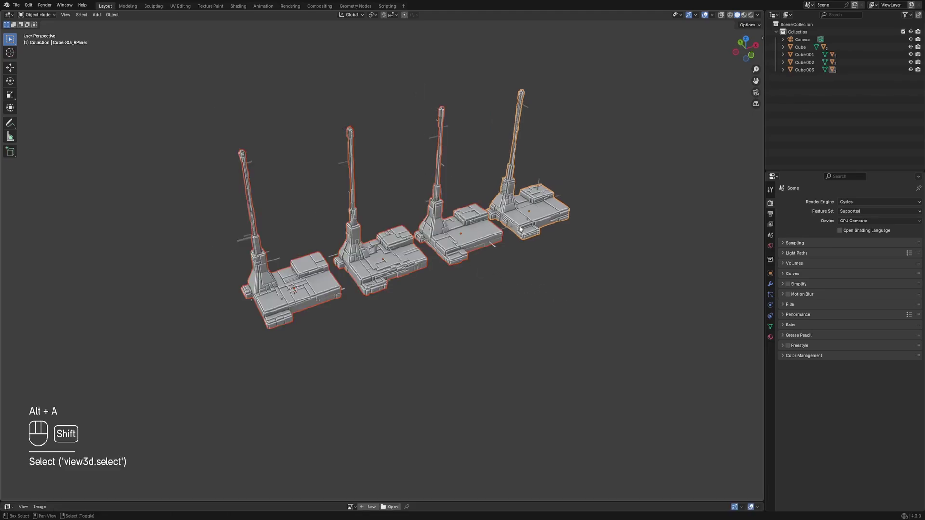
key("shift+g")
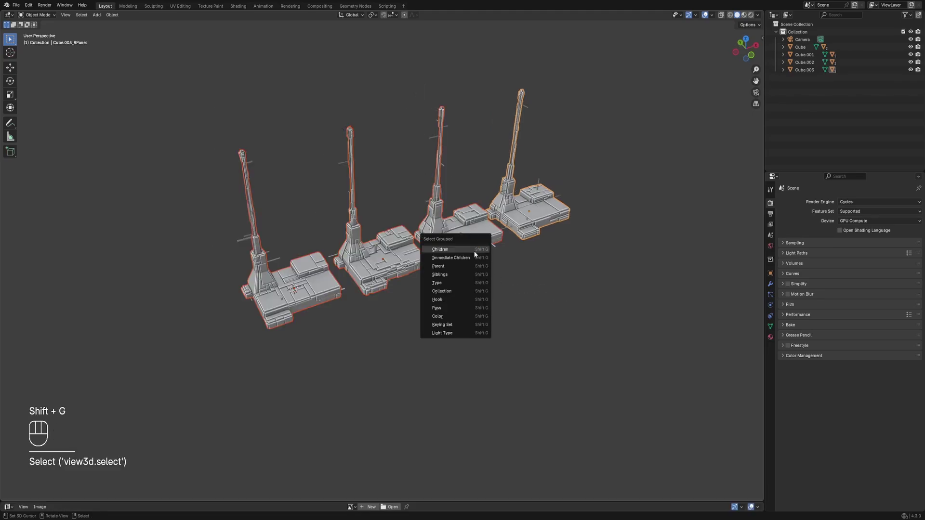
left_click(461, 282)
Apply Random VColor to all structures with the no saturation value 3 preset, limited to Island, and a changed value seed
key("shift+q")
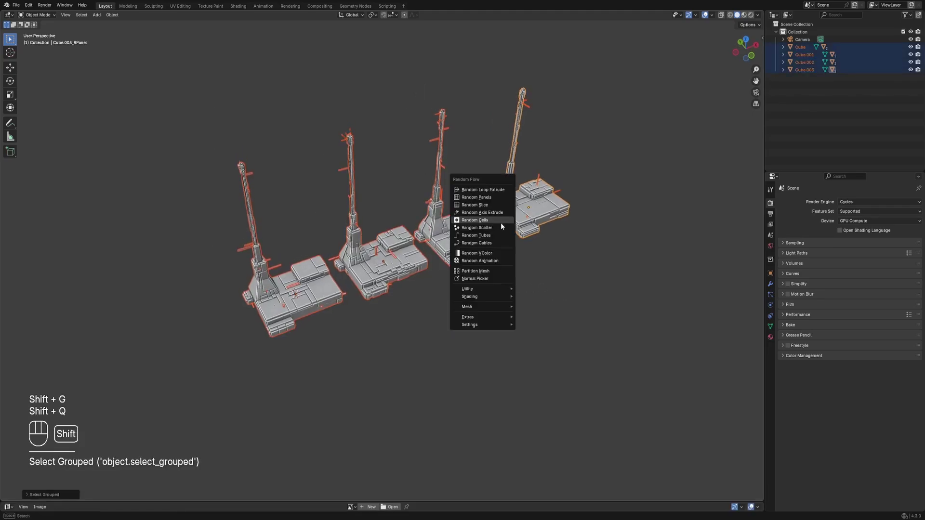
left_click(503, 235)
key("shift+q")
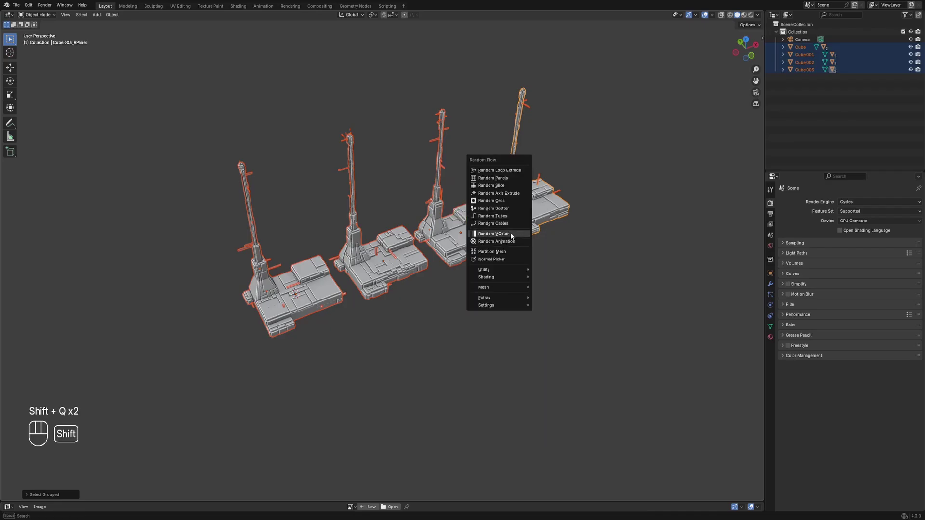
left_click(511, 234)
left_click(540, 253)
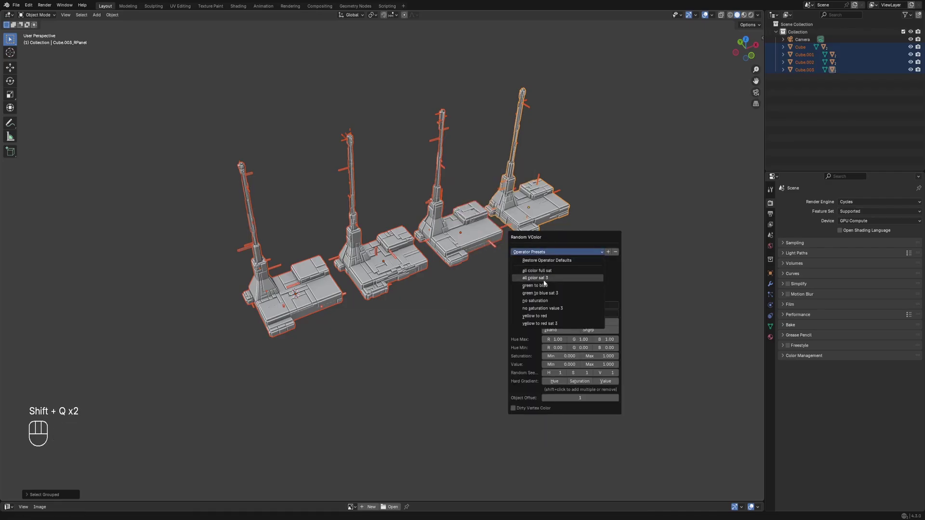
left_click(542, 308)
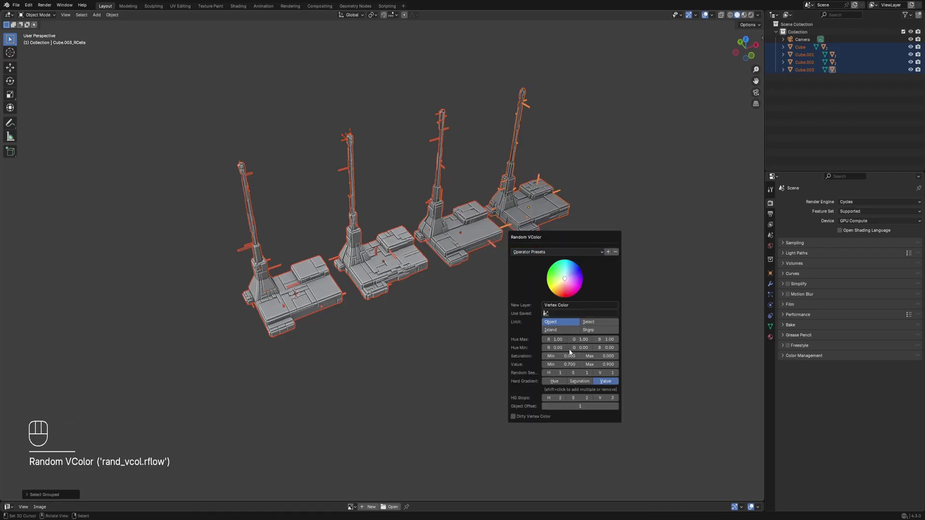
left_click(567, 332)
scroll(599, 372, "up", 6, "ctrl")
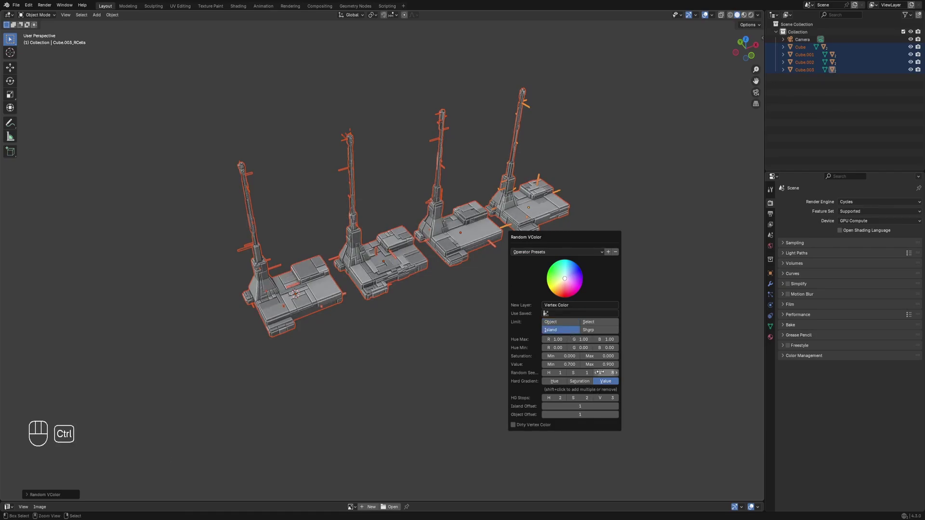
key("shift+alt+z")
middle_click_drag(471, 334, 485, 247)
key("shift+alt+z")
Append the Random Flow shading materials to the file
key("shift+q")
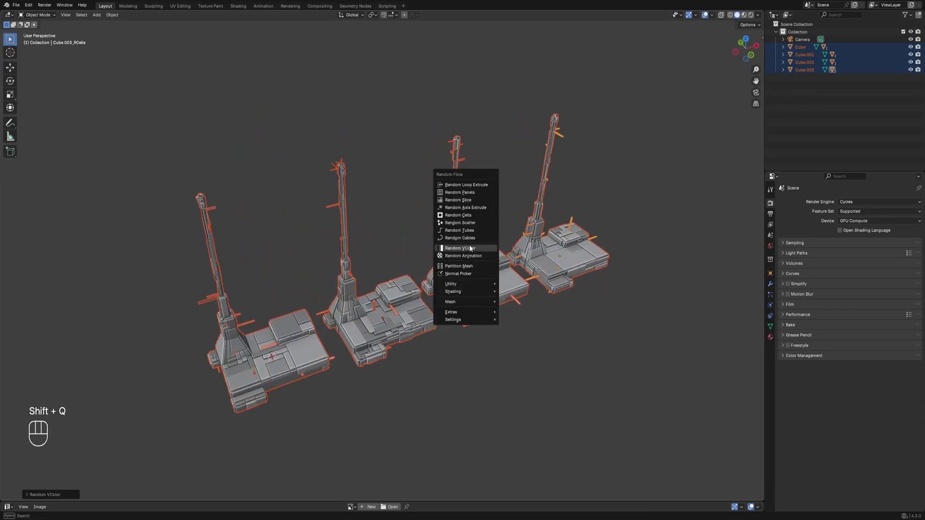
key("shift+q")
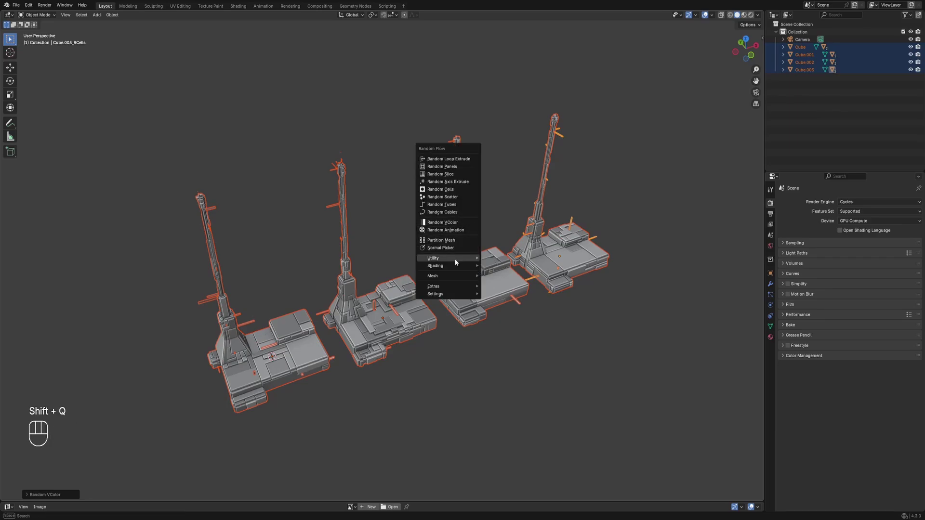
mouse_move(455, 267)
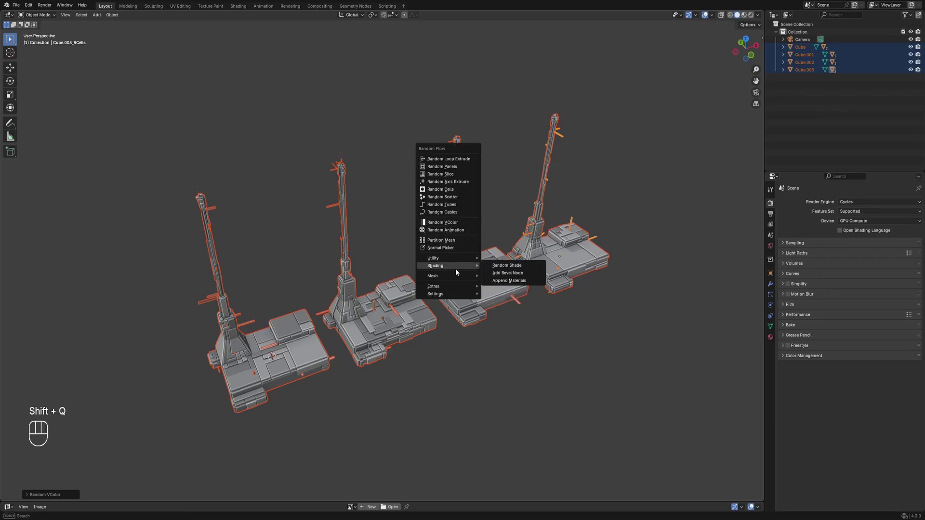
left_click(510, 281)
middle_click_drag(510, 282, 464, 219)
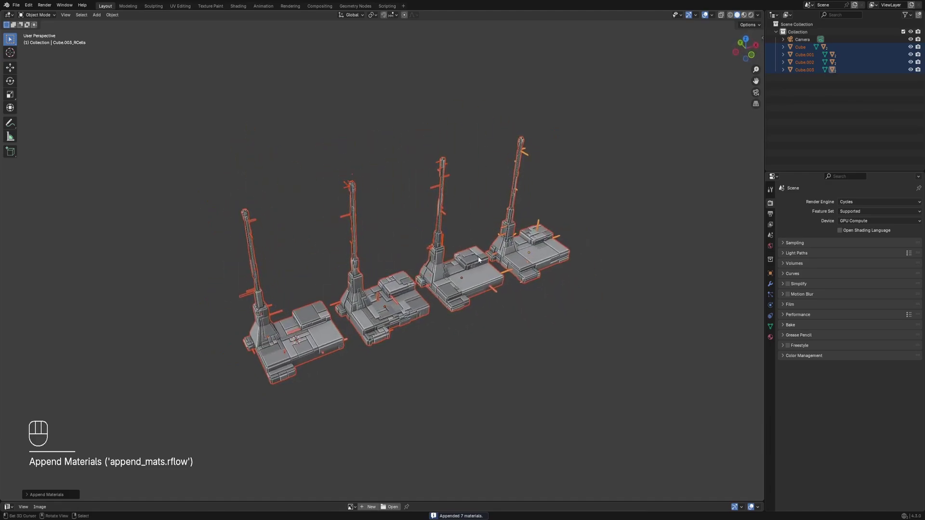
Assign the rflow_panel_soft_uv material to all selected structures with Creative Flow's Assign Material
key("shift+ctrl+x")
mouse_move(457, 256)
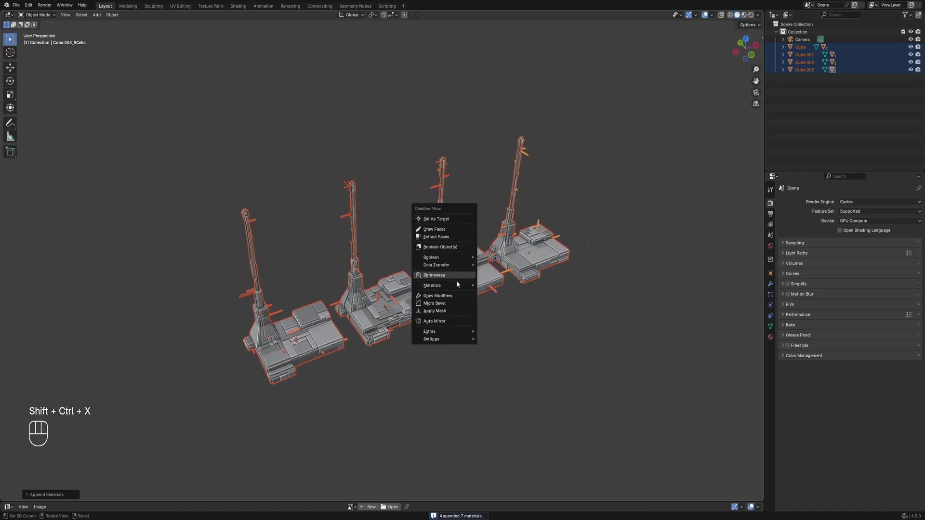
mouse_move(457, 286)
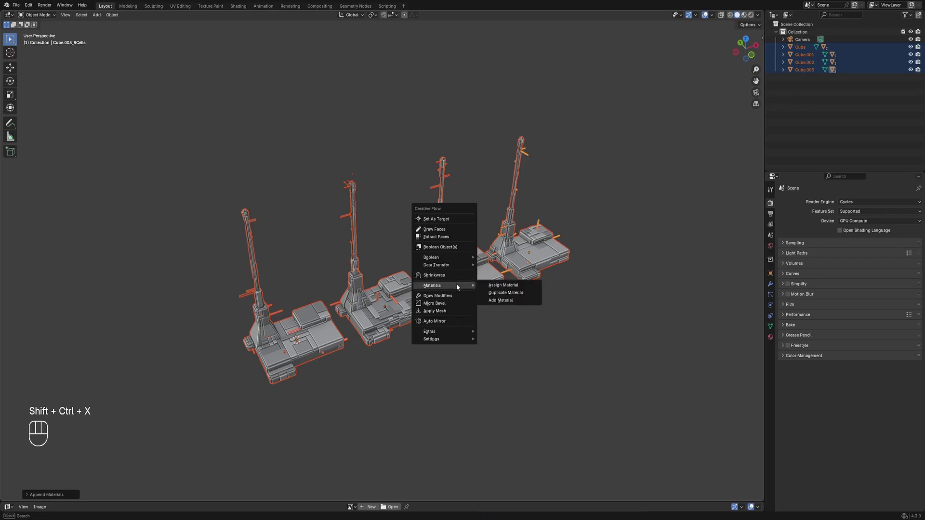
left_click(498, 287)
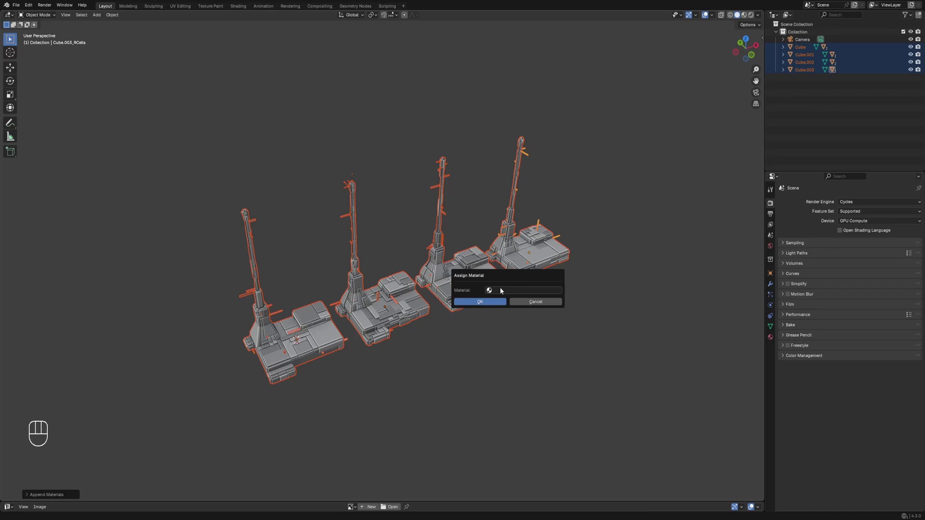
left_click(501, 290)
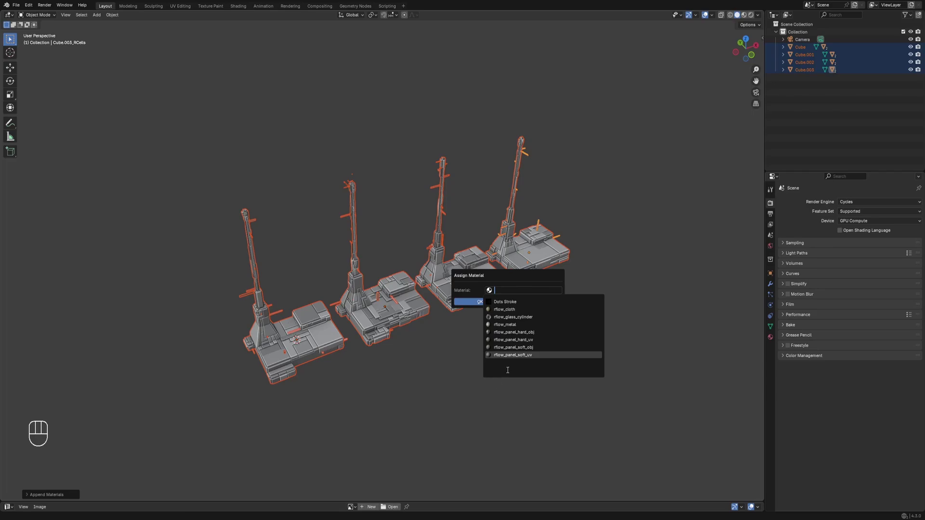
left_click(509, 355)
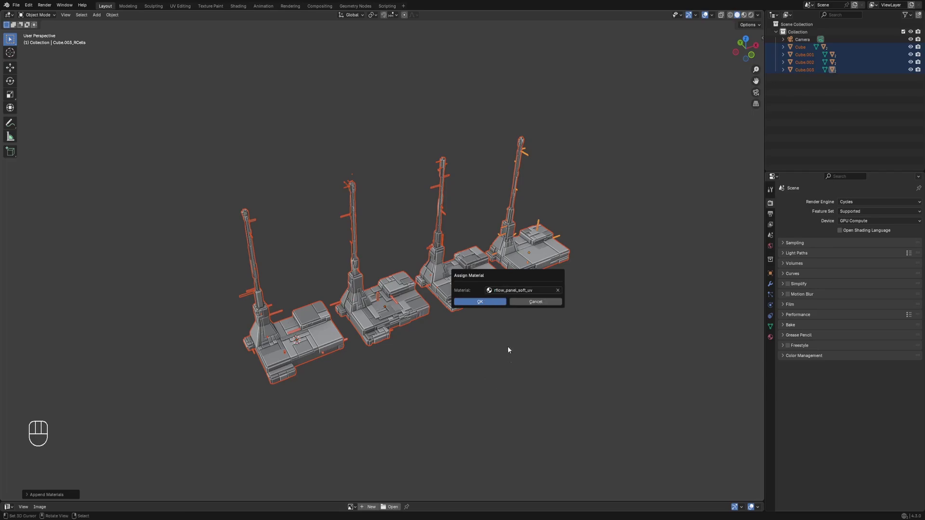
left_click(490, 303)
scroll(398, 348, "up", 1)
mouse_move(397, 349)
middle_mouse_down("shift")
mouse_move(399, 317)
mouse_move(396, 336)
middle_mouse_up("shift")
Display the viewport in Rendered shading with overlays hidden
key("z")
left_click(479, 269)
key("shift+alt+z")
mouse_move(472, 297)
middle_mouse_down()
mouse_move(450, 295)
mouse_move(466, 291)
middle_mouse_up()
Activate the world's HDRI lighting and cycle through the environments to park_parking_1k.hdr
left_click(770, 246)
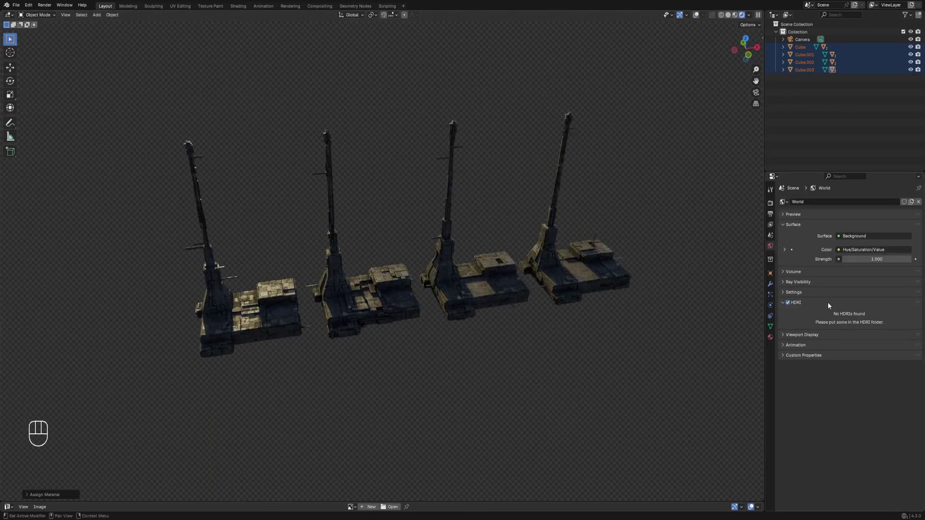
left_click(788, 302)
left_click_drag(850, 429, 872, 428)
left_click(916, 398)
left_click(916, 398)
middle_click_drag(477, 335, 513, 340)
scroll(514, 340, "up", 1)
left_click(916, 399)
left_click(916, 399)
left_click(916, 400)
left_click(916, 400)
left_click(915, 398)
left_click(915, 398)
left_click(915, 398)
left_click(915, 398)
left_click(915, 398)
left_click(915, 398)
left_click(915, 398)
left_click(915, 398)
left_click(915, 399)
Rotate the HDRI environment to about 172.87 and check the lighting on the structures
left_click_drag(868, 427, 912, 427)
middle_click_drag(513, 313, 444, 325)
scroll(438, 290, "up", 2)
scroll(439, 291, "down", 1)
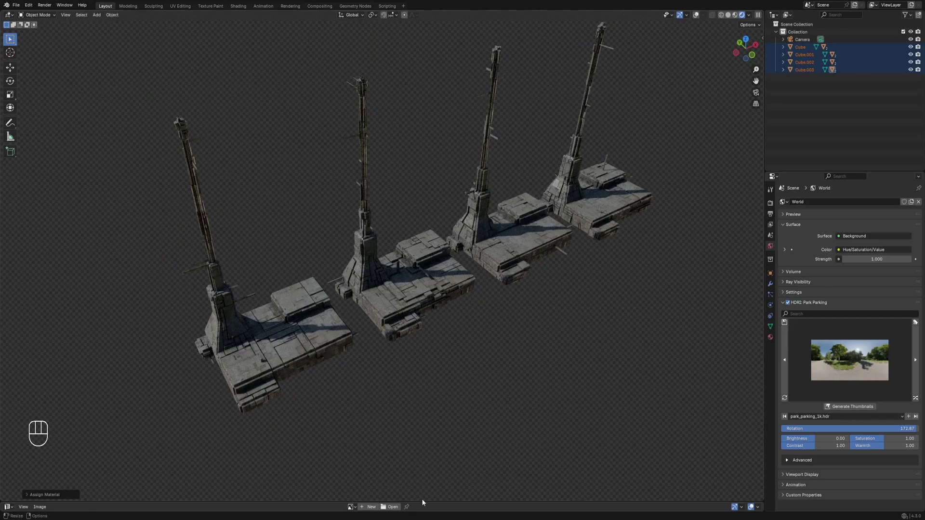
Enlarge the UV editor area below the viewport and change it to the Shader Editor
left_click_drag(422, 502, 105, 357)
left_click(8, 364)
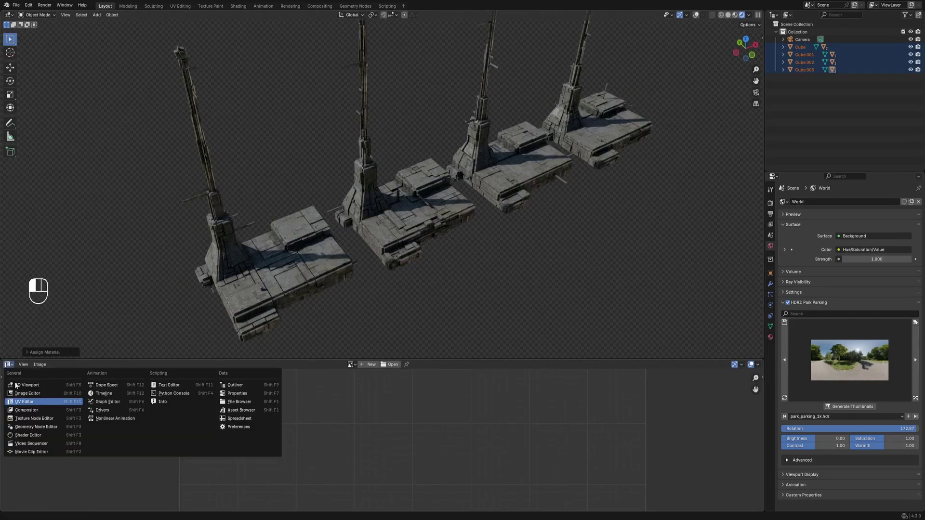
left_click(28, 435)
Replace the deleted input node with a Vertex Color Attribute node, its Color linked to input A of the first Multiply node
scroll(262, 431, "up", 5)
left_click(256, 440)
key("x")
key("shift+a")
mouse_move(236, 431)
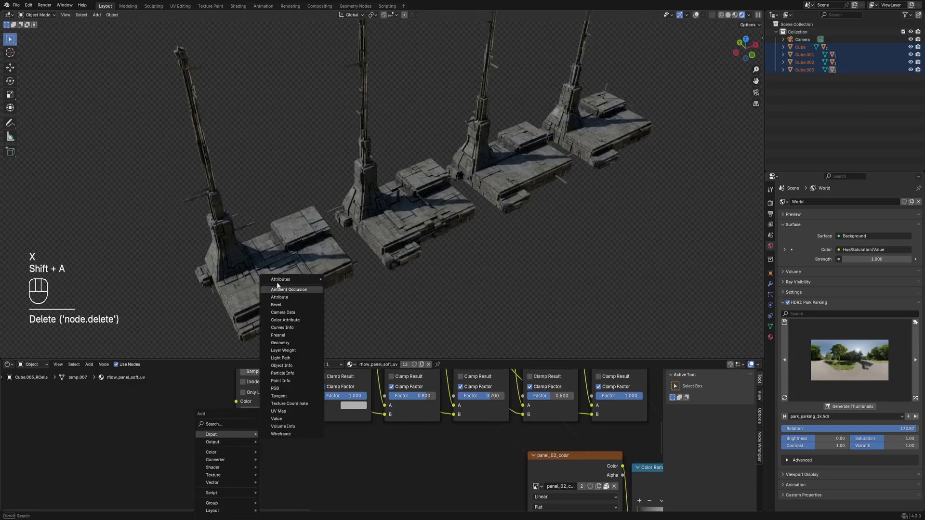
mouse_move(289, 279)
left_click(354, 302)
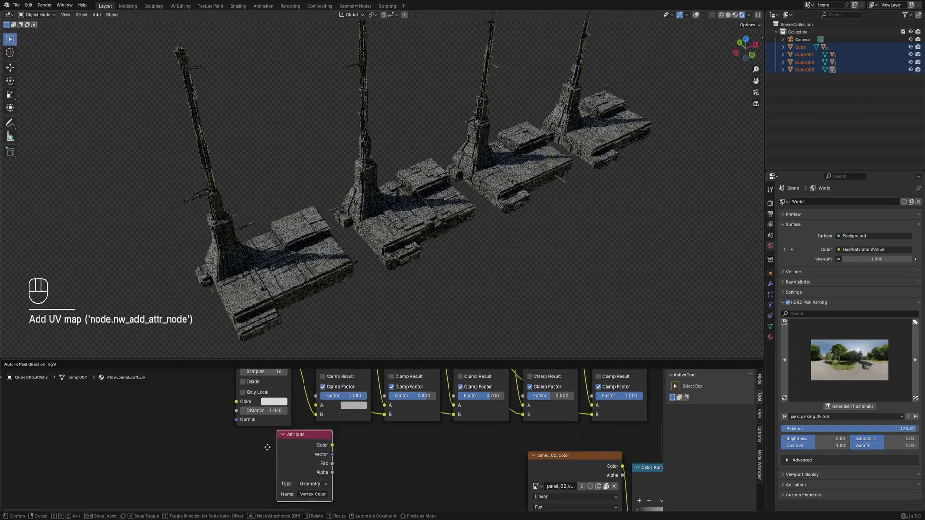
left_click(206, 474)
left_click_drag(270, 472, 315, 409)
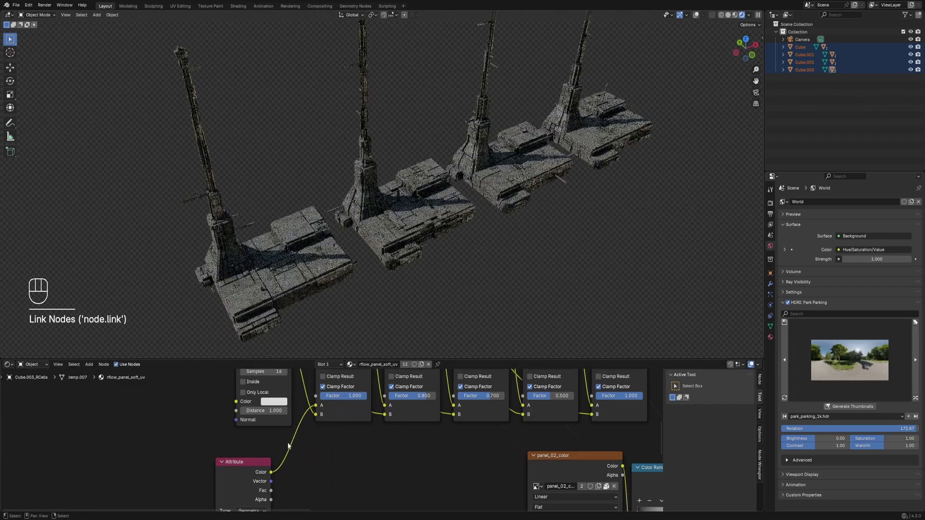
scroll(332, 439, "down", 4)
left_click_drag(268, 458, 250, 458)
Insert a copy of the Multiply node after the Attribute node, set it to Overlay and darken its B colour to about 0.283 value
left_click(335, 374)
key("shift+d")
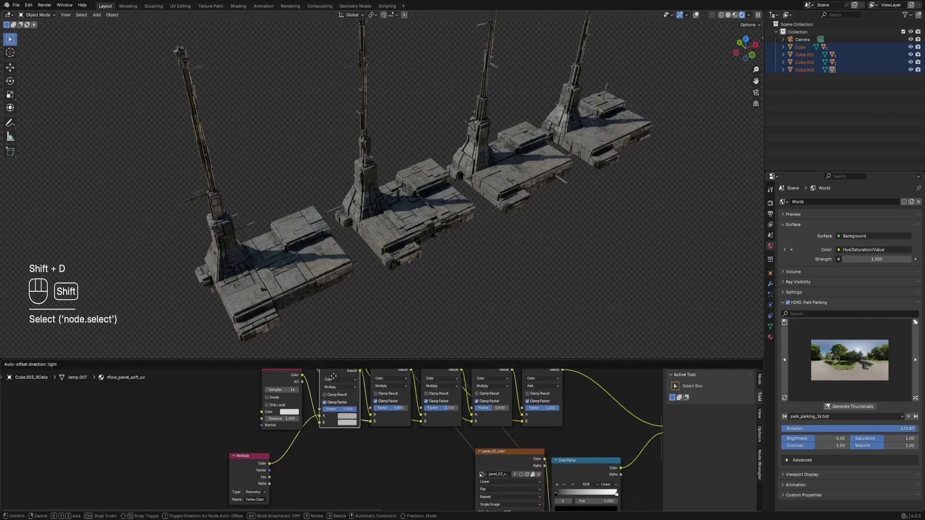
left_click(309, 436)
scroll(305, 448, "up", 3)
middle_click_drag(305, 448, 346, 430)
left_click(324, 410)
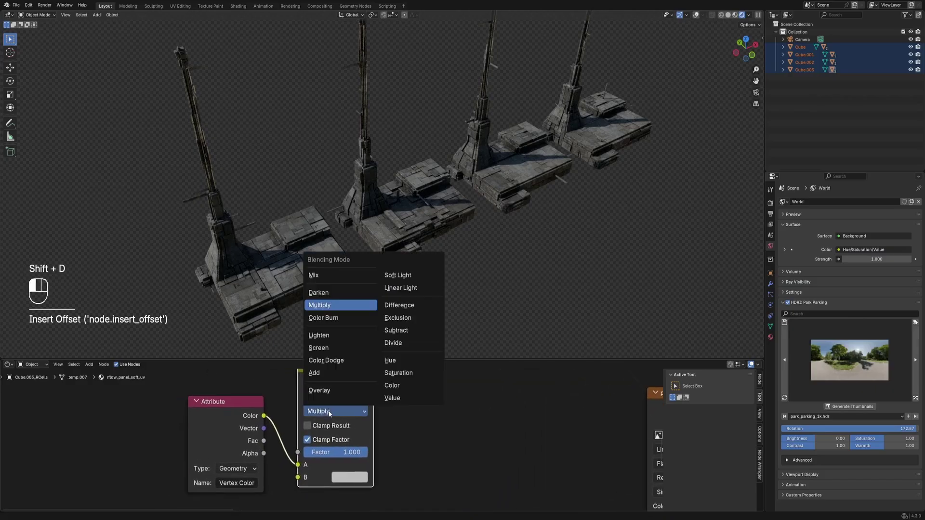
left_click(330, 385)
left_click(349, 477)
mouse_move(430, 315)
left_mouse_down()
mouse_move(430, 292)
mouse_move(430, 320)
left_mouse_up()
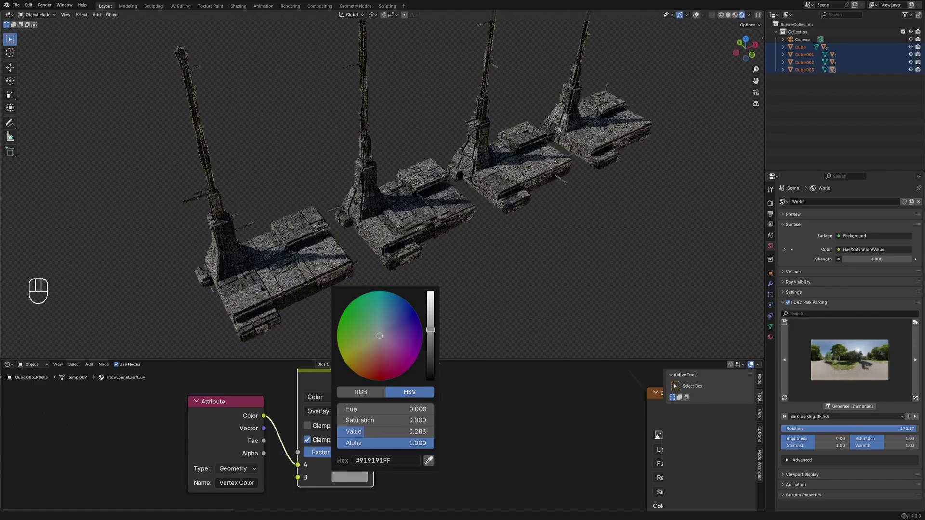
Review the rendered structures full screen and set the chosen node parameter in the rflow_panel_soft_uv material to 40
middle_click_drag(499, 275, 545, 322)
key("ctrl+space")
key("ctrl+space")
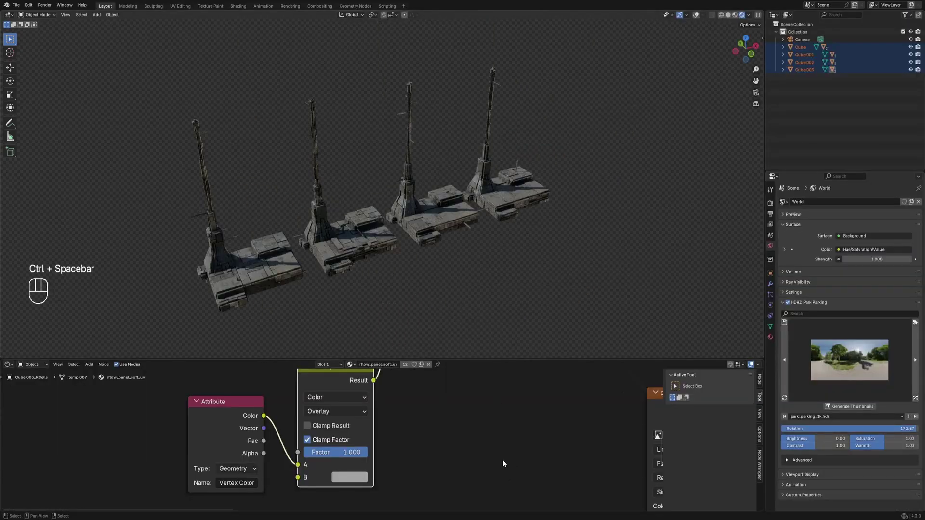
scroll(501, 460, "down", 10)
middle_click_drag(598, 424, 399, 403)
scroll(332, 448, "up", 10)
middle_click_drag(354, 470, 382, 422)
middle_click_drag(459, 400, 293, 502)
left_click(403, 451)
left_click(429, 484)
type("40")
key("Return")
Change the Lights_UV node's colour to the pasted pale pink
middle_click_drag(363, 270, 435, 237, "shift")
scroll(332, 439, "down", 6)
middle_click_drag(250, 505, 414, 374)
scroll(413, 426, "up", 1)
left_click(414, 411)
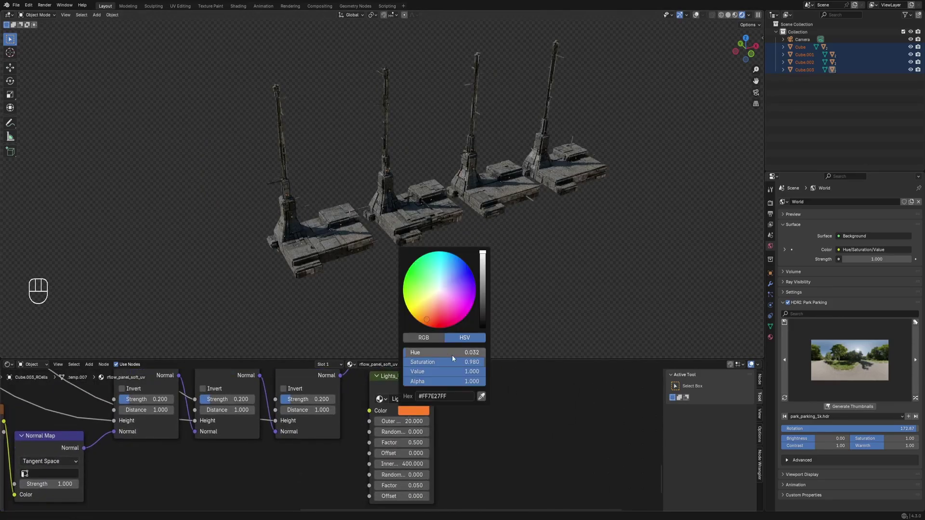
key("ctrl+v")
Set the Lights_UV node's inner scale to 200 and its inner Factor to 0.04
left_click(403, 463)
type("200")
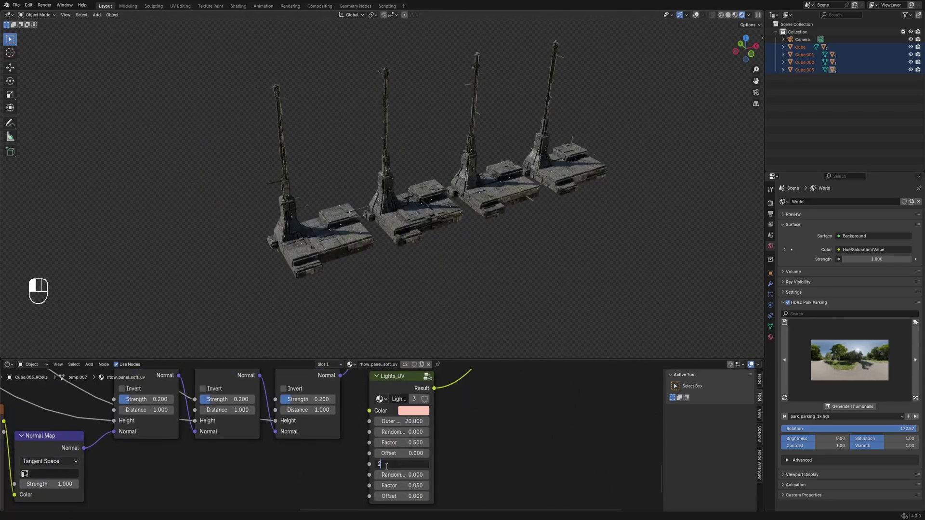
key("Return")
scroll(352, 317, "up", 2)
left_click(403, 485)
type(".04")
key("Return")
Change the world HDRI to stadium_01_1k.hdr and return the enlarged viewport to Solid shading
scroll(421, 496, "up", 5, "ctrl")
scroll(422, 496, "up", 3, "ctrl")
scroll(423, 496, "up", 3, "ctrl")
middle_click_drag(418, 299, 406, 207)
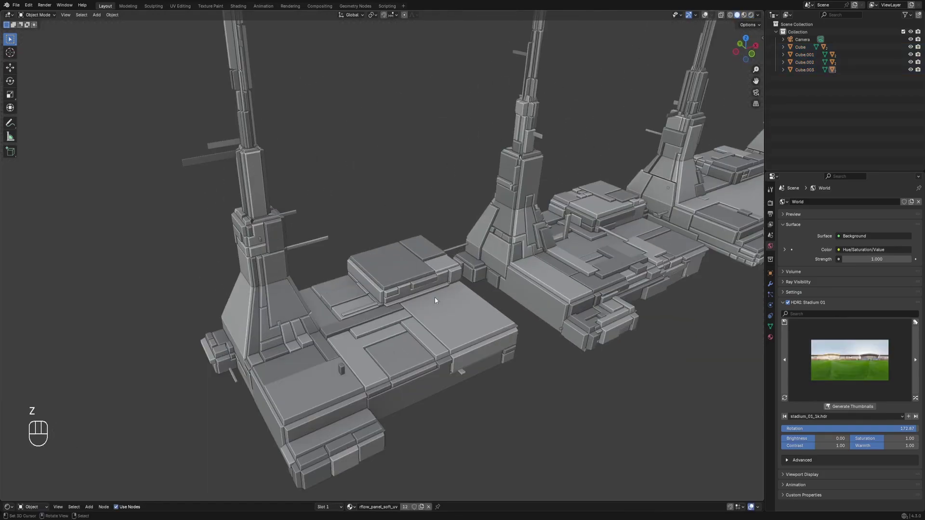
Open the first structure's panel mesh in Edit Mode with overlays shown and nothing selected
scroll(490, 273, "down", 3)
left_click(490, 273)
scroll(431, 256, "up", 5)
key("Tab")
key("shift+alt+z")
key("alt+a")
mouse_move(431, 256)
middle_mouse_down()
mouse_move(356, 253)
mouse_move(441, 253)
middle_mouse_up()
Try selecting large flat panels on the base one by one up to their sharp edges, and clear that selection
key("shift+f")
key("shift+f")
key("shift+f")
key("shift+f")
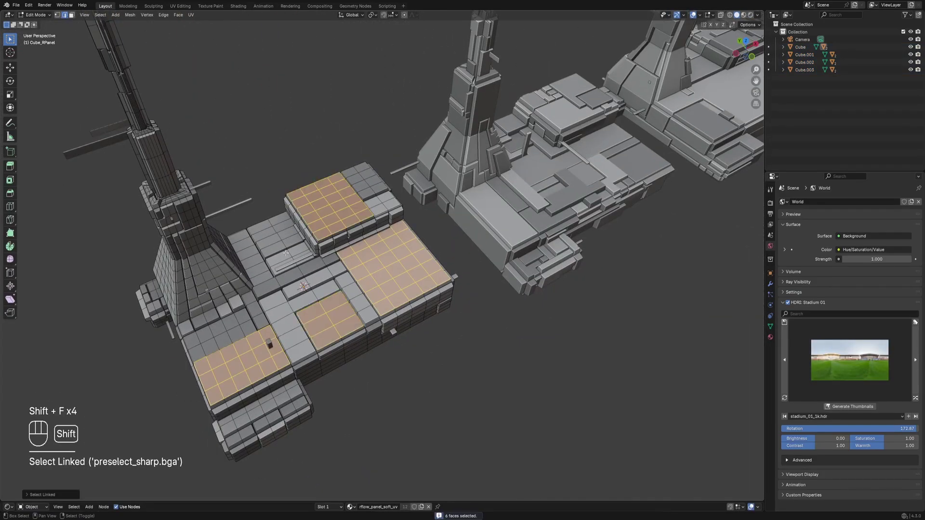
key("alt+a")
Select panel faces across the first structure's panel mesh in one operation and leave Edit Mode
key("shift+ctrl+alt+f")
key("Tab")
scroll(464, 204, "down", 4)
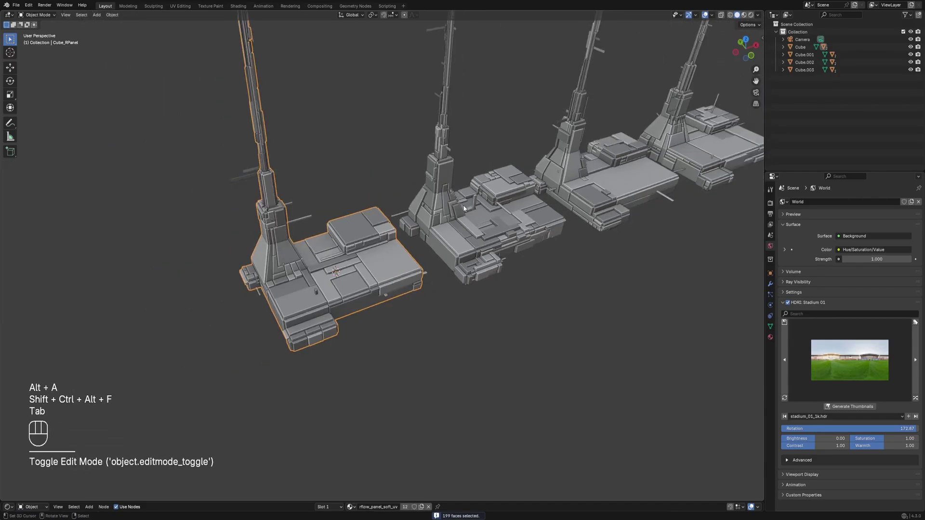
Clear the face selection on the first structure's panel mesh, reselect its large panel faces in one operation, and return to Object Mode
key("Tab")
scroll(448, 220, "up", 3)
key("shift+ctrl+alt+f")
key("Tab")
key("Tab")
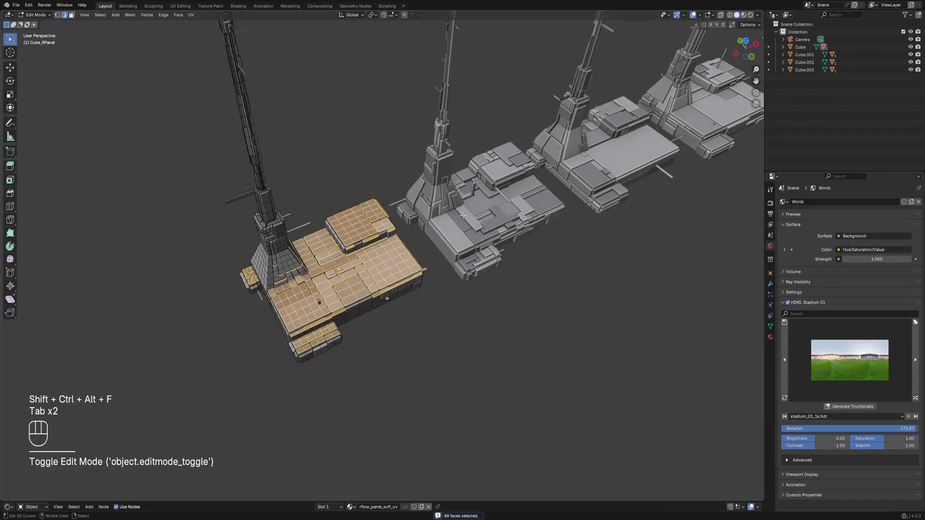
key("alt+a")
key("shift+ctrl+alt+f")
key("Tab")
Run Random Panels on the selected faces of the first structure with 1 subdivision cut and a maximum panel size of 24
key("shift+q")
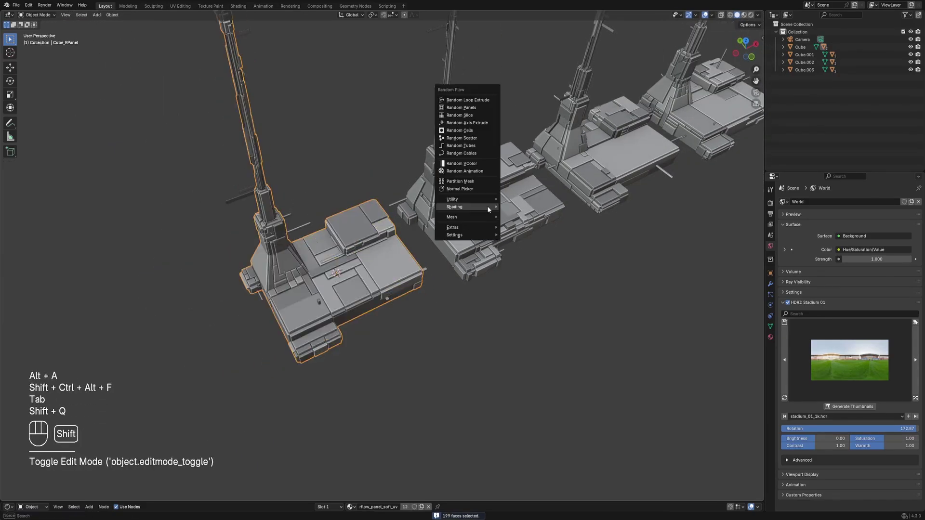
left_click(477, 108)
scroll(552, 263, "up", 1, "ctrl")
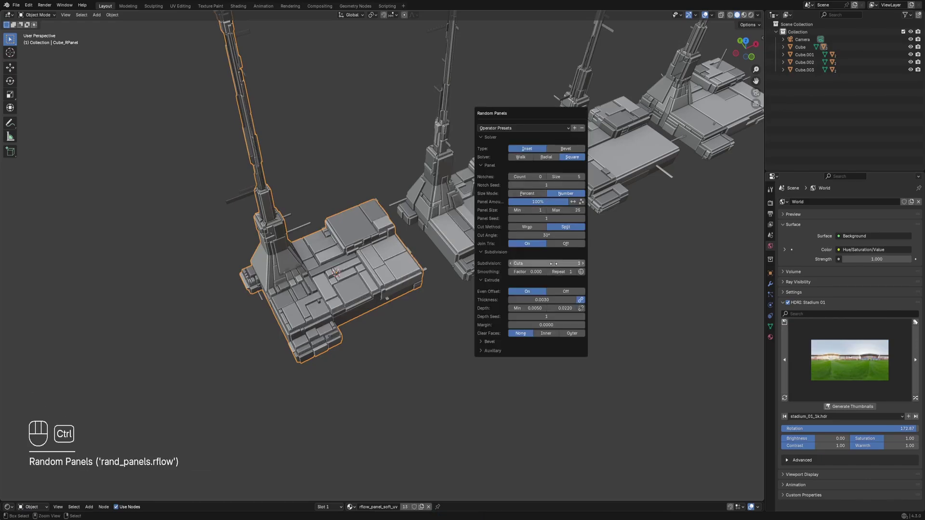
scroll(556, 212, "down", 2, "shift")
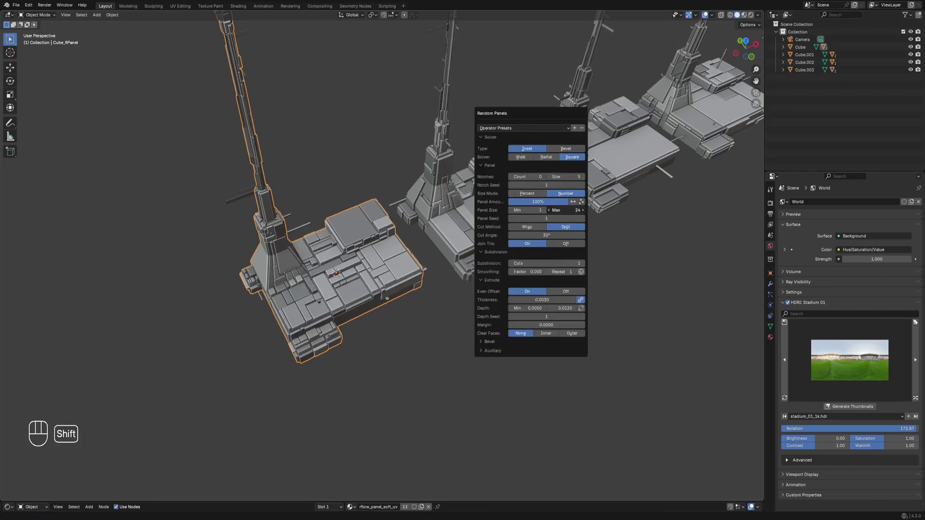
left_click_drag(559, 211, 553, 210, "shift")
Preview the first structure's new panels in Rendered shading with overlays hidden
middle_click_drag(460, 285, 407, 285)
key("z")
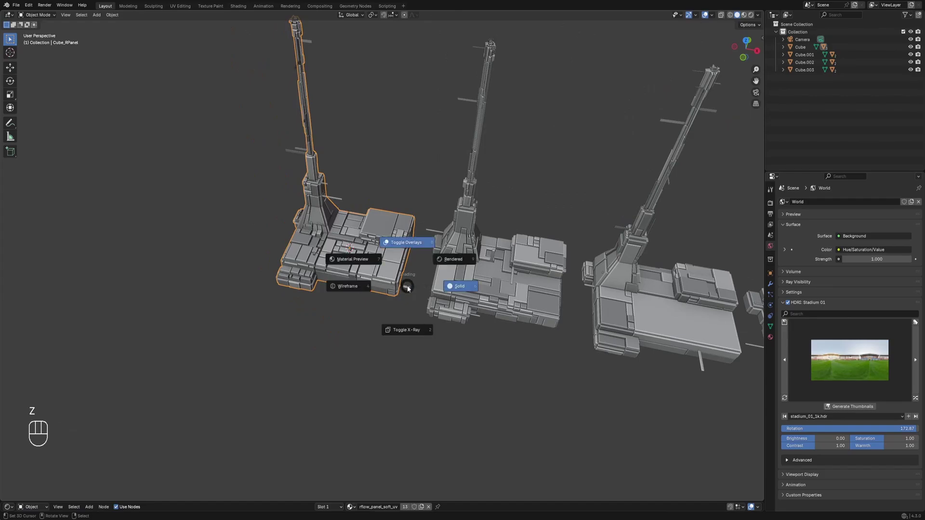
left_click(444, 239)
key("shift+alt+z")
mouse_move(342, 296)
middle_mouse_down()
mouse_move(452, 268)
mouse_move(391, 273)
mouse_move(455, 275)
mouse_move(421, 281)
middle_mouse_up()
key("z")
left_click(432, 274)
Show all four structures in an enlarged viewport with Rendered shading and overlays hidden
key("ctrl+space")
scroll(501, 263, "down", 2)
key("z")
left_click(486, 239)
scroll(485, 239, "up", 2)
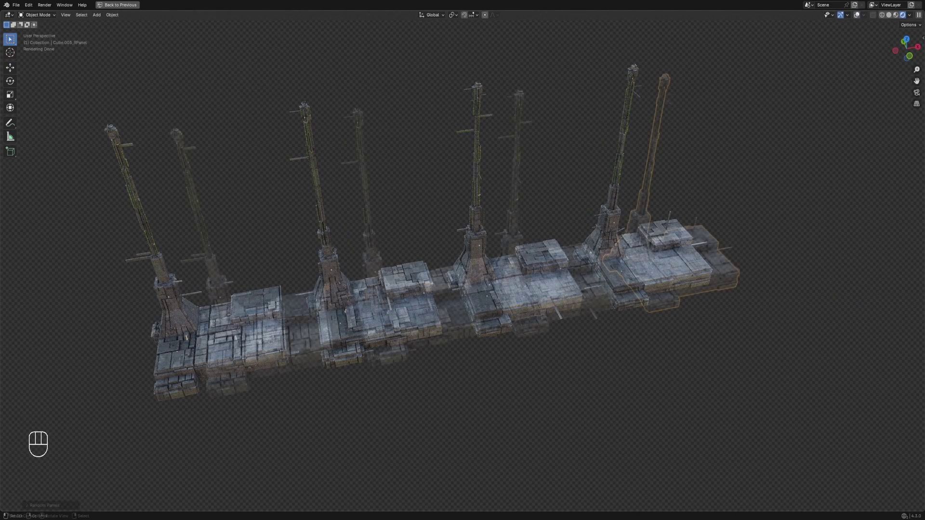
middle_click_drag(496, 338, 463, 336)
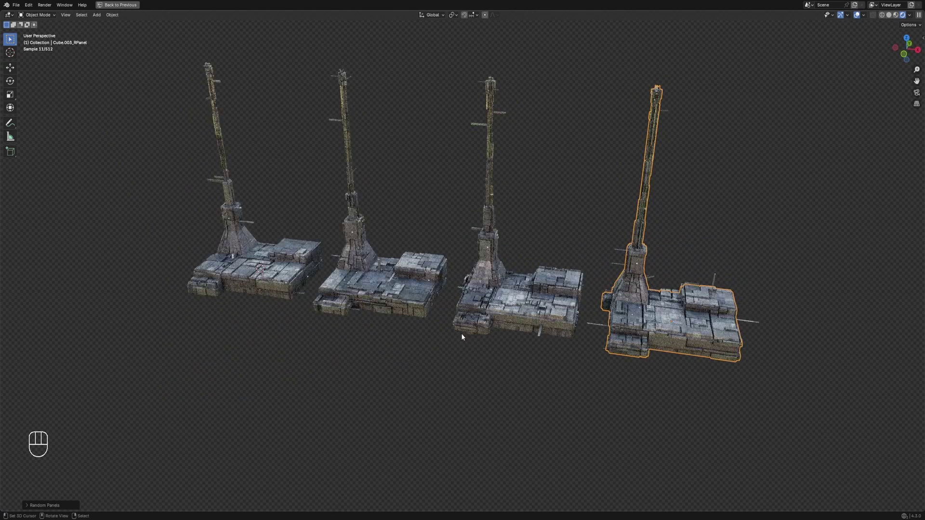
scroll(506, 338, "up", 1)
middle_click_drag(523, 329, 547, 333)
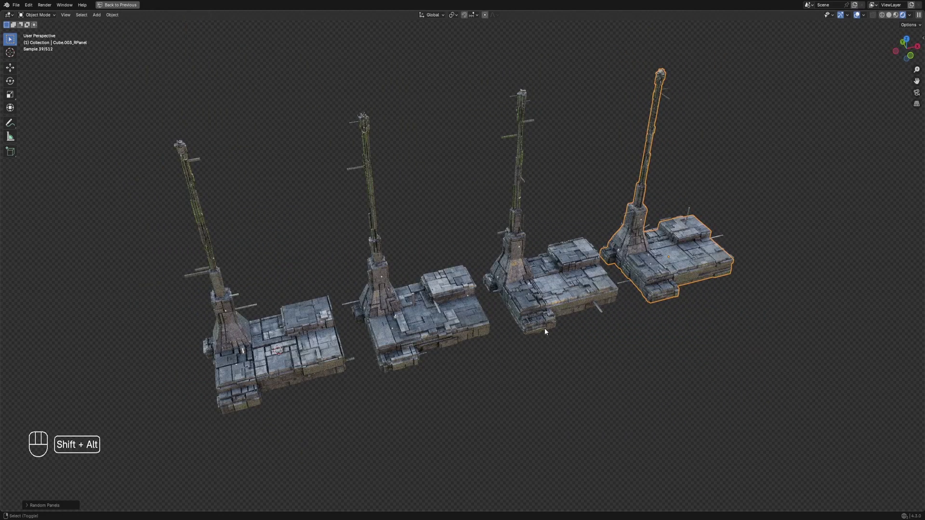
key("shift+alt+z")
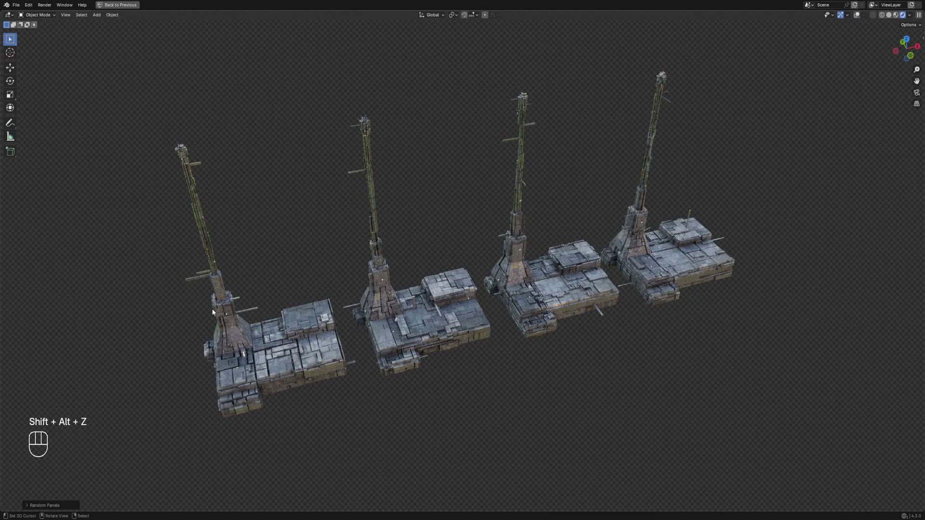